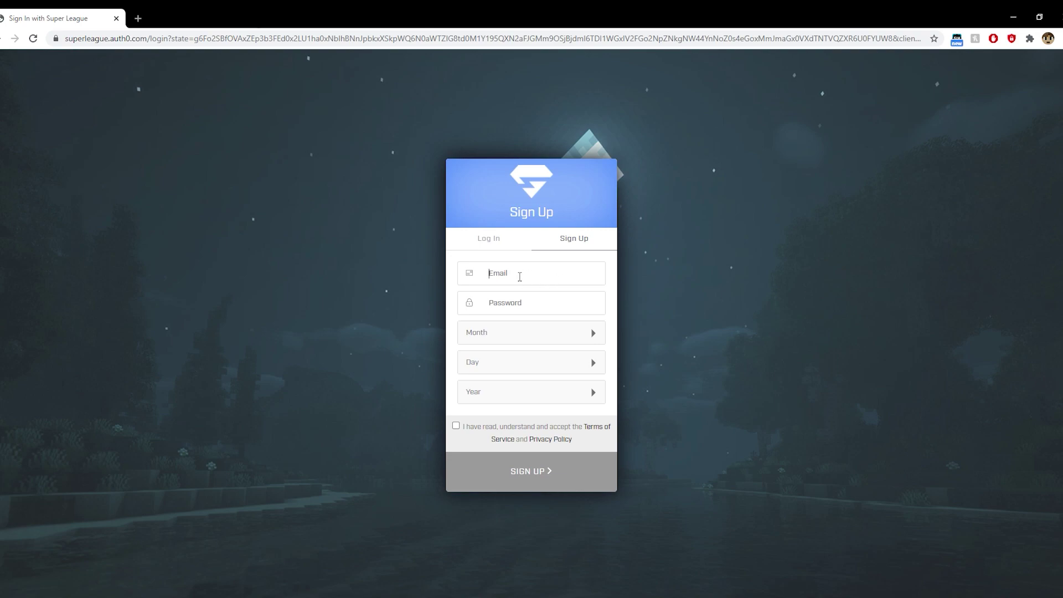
Enter the account e-mail address and password in the sign-up form
{"action": "key", "text": "ctrl+v"}
{"action": "left_click", "coordinate": [560, 309]}
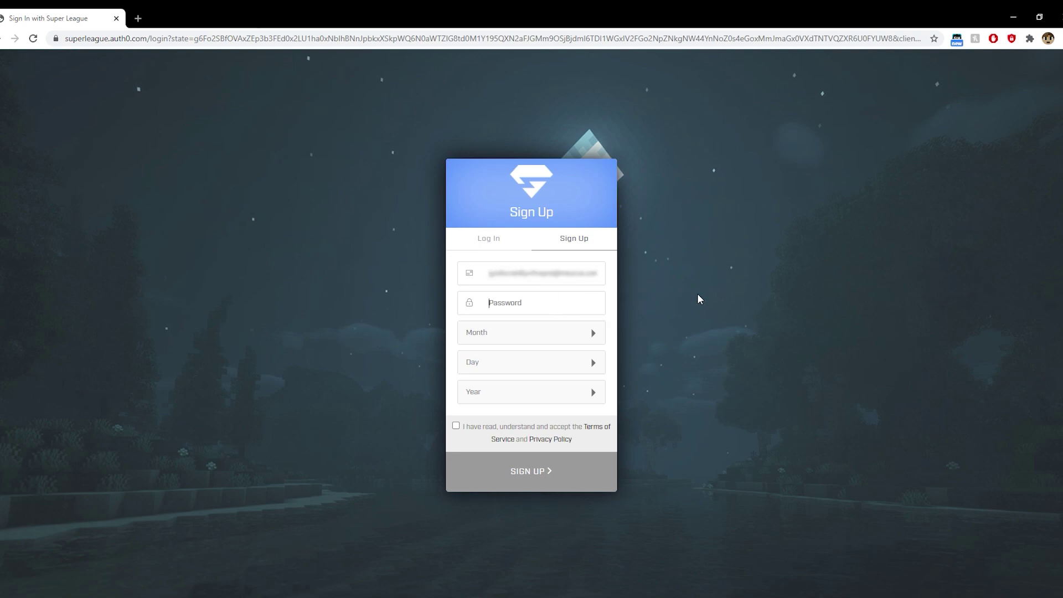
{"action": "key", "text": "ctrl+v"}
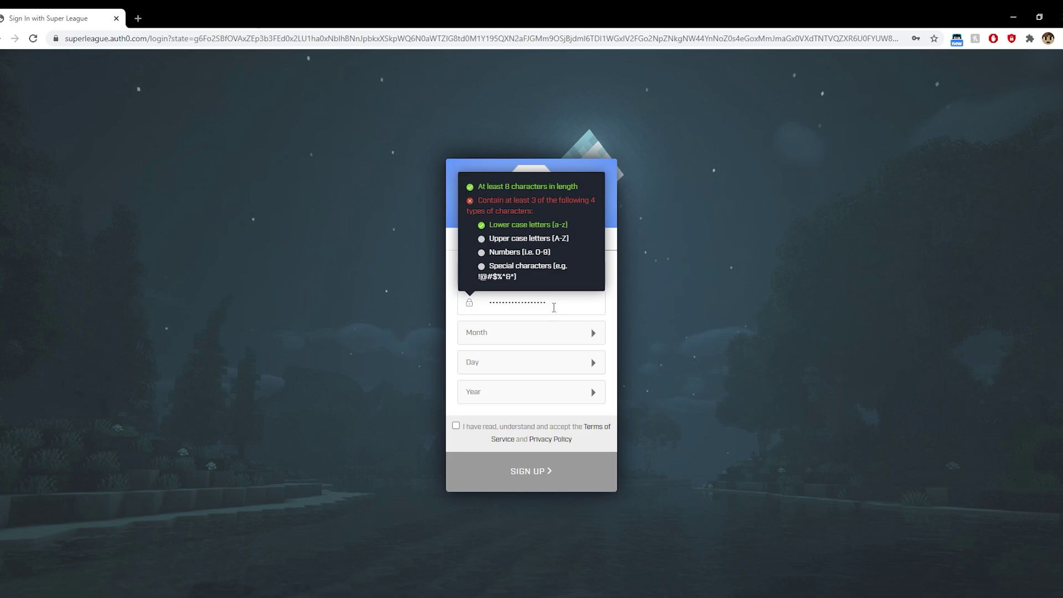
{"action": "type", "text": "A1"}
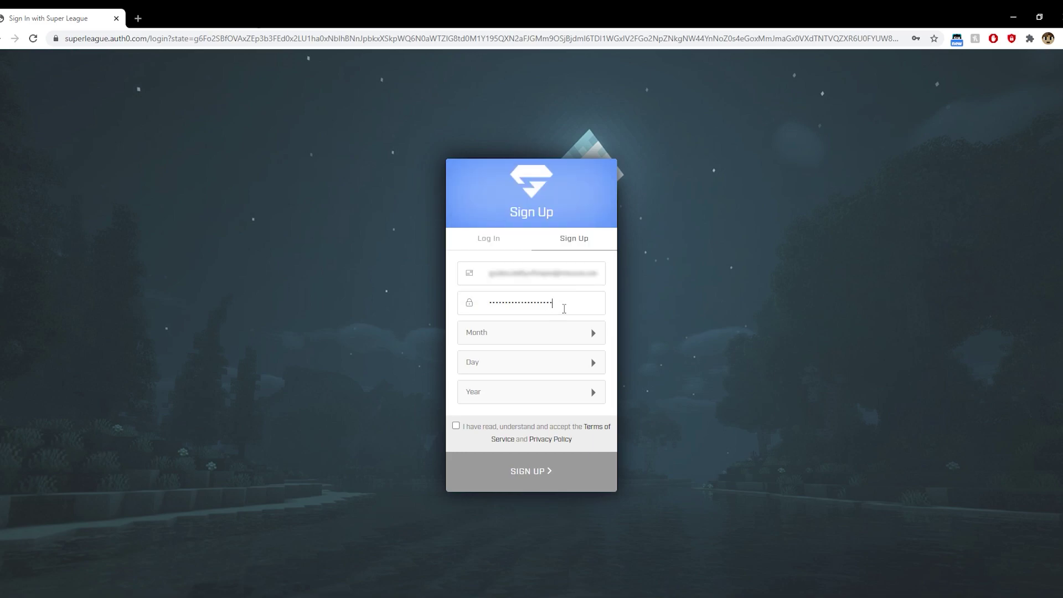
{"action": "left_click", "coordinate": [593, 333]}
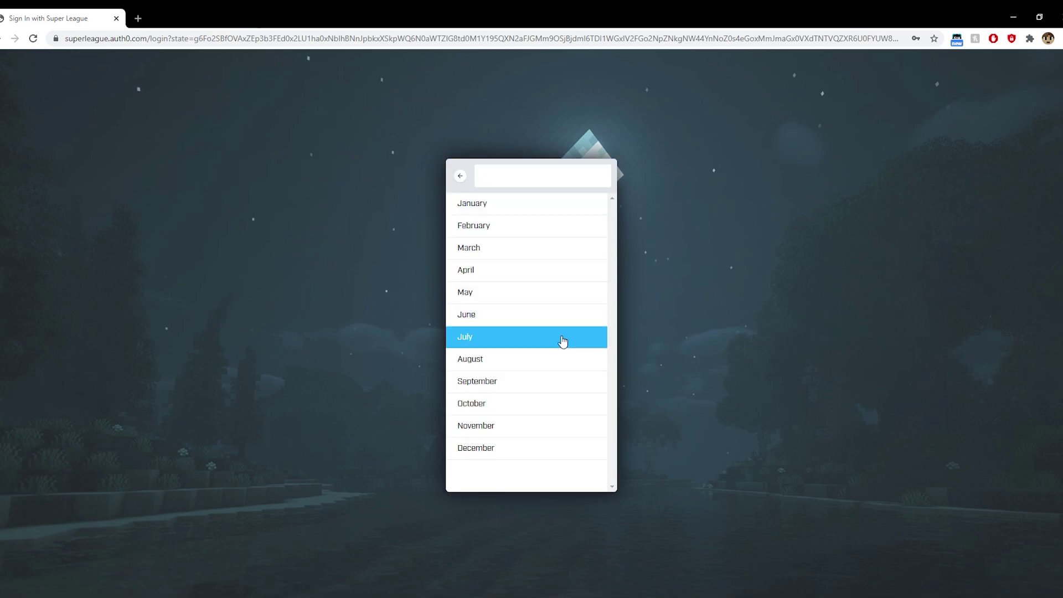
{"action": "left_click", "coordinate": [540, 254]}
{"action": "left_click", "coordinate": [593, 392]}
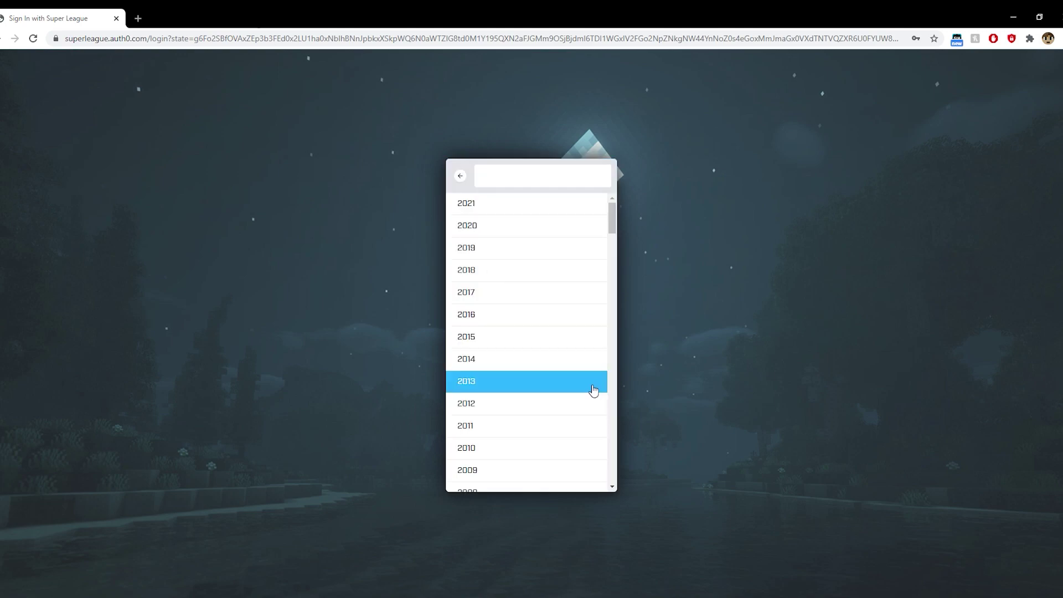
{"action": "scroll", "coordinate": [541, 442], "scroll_direction": "down", "scroll_amount": 8}
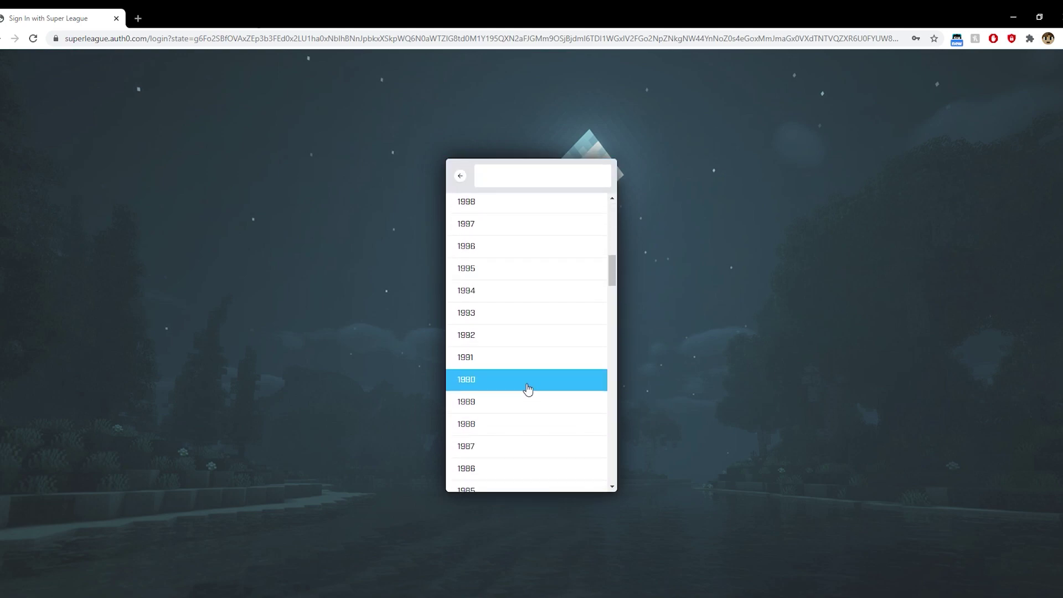
{"action": "left_click", "coordinate": [526, 387]}
{"action": "left_click", "coordinate": [455, 426]}
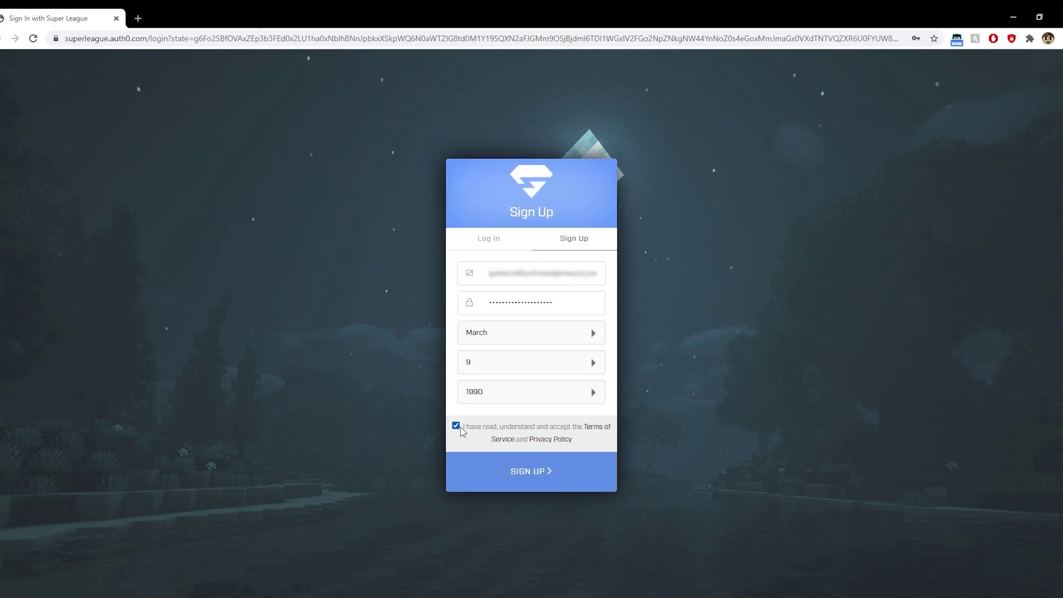
{"action": "left_click", "coordinate": [534, 475]}
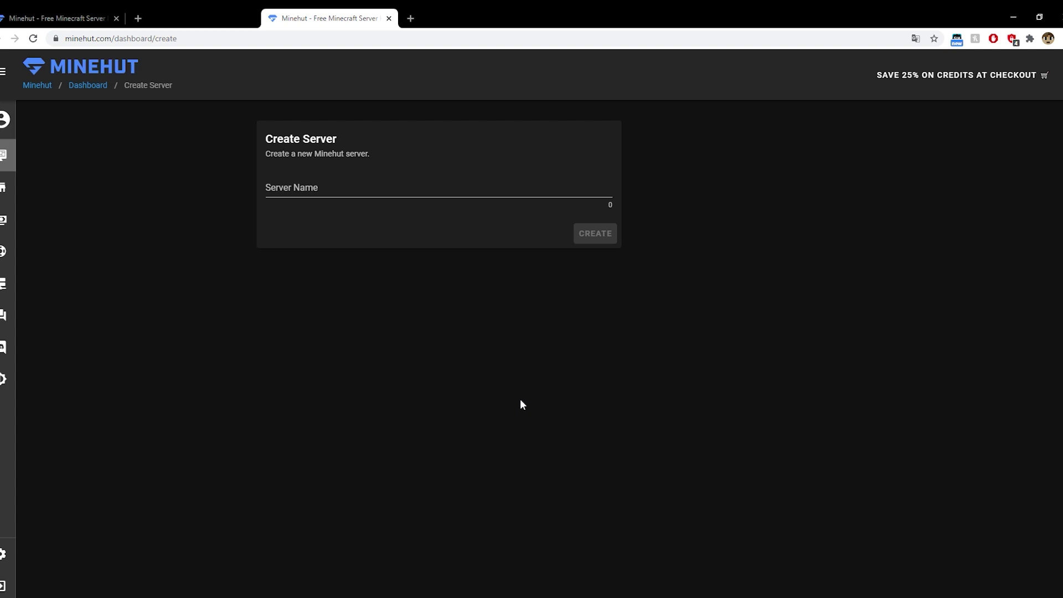
Name the new server FanStaaff and create it
{"action": "left_click", "coordinate": [326, 192]}
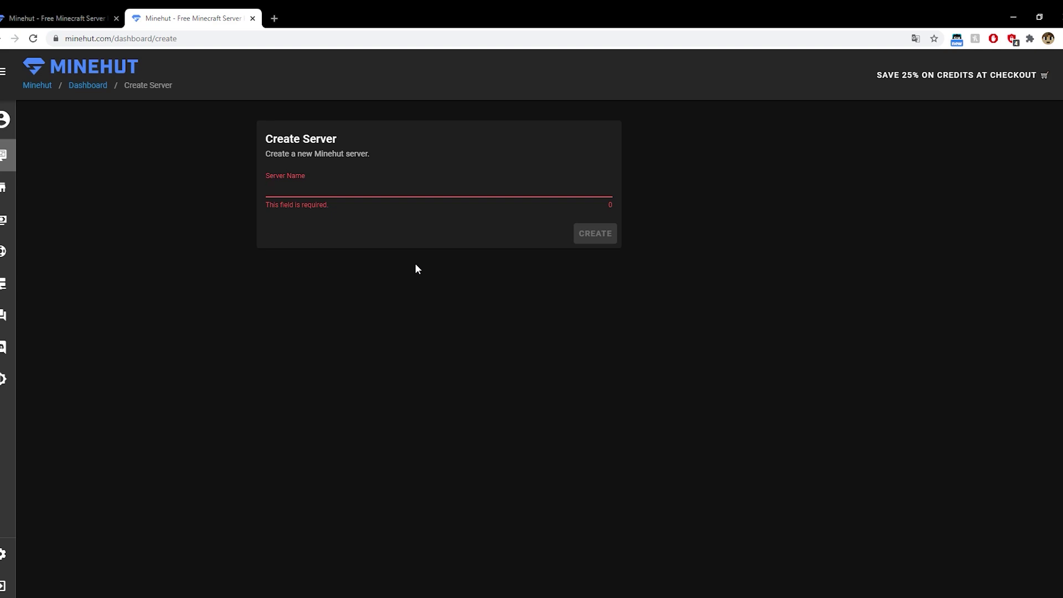
{"action": "left_click", "coordinate": [301, 190]}
{"action": "type", "text": "FanStaaff"}
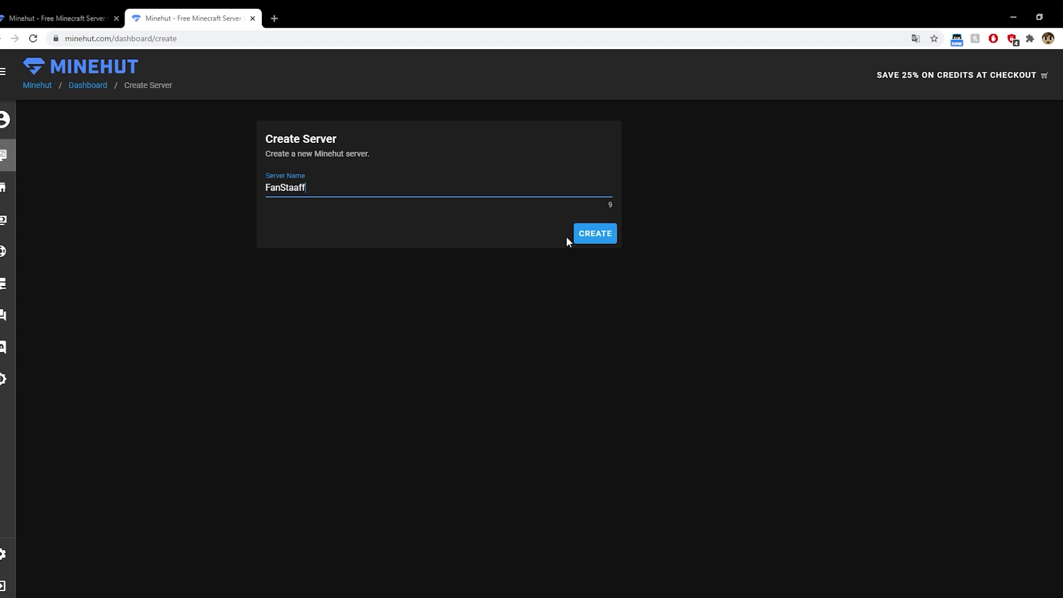
{"action": "left_click", "coordinate": [580, 236]}
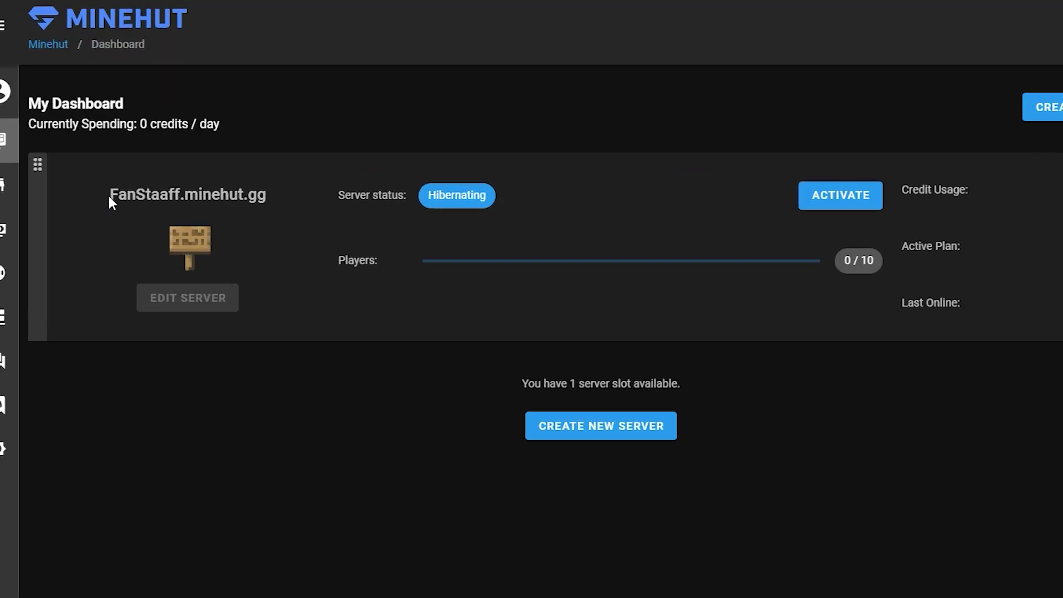
Highlight the FanStaaff.minehut.gg address and the server status label on the dashboard
{"action": "left_click_drag", "start_coordinate": [109, 200], "coordinate": [267, 204]}
{"action": "left_click", "coordinate": [176, 213]}
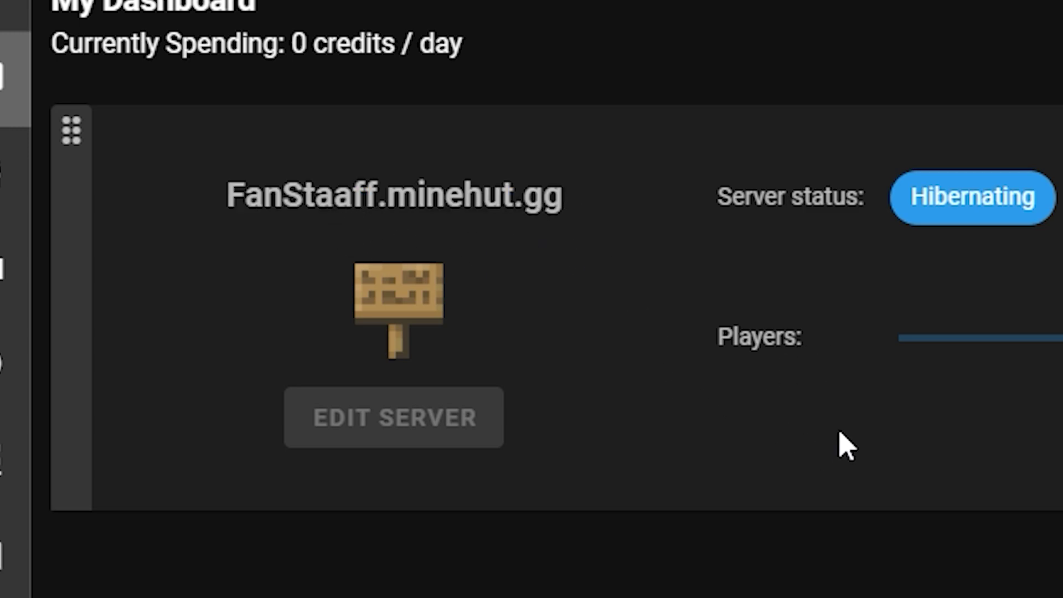
{"action": "left_click_drag", "start_coordinate": [256, 207], "coordinate": [323, 275]}
{"action": "left_click", "coordinate": [363, 252]}
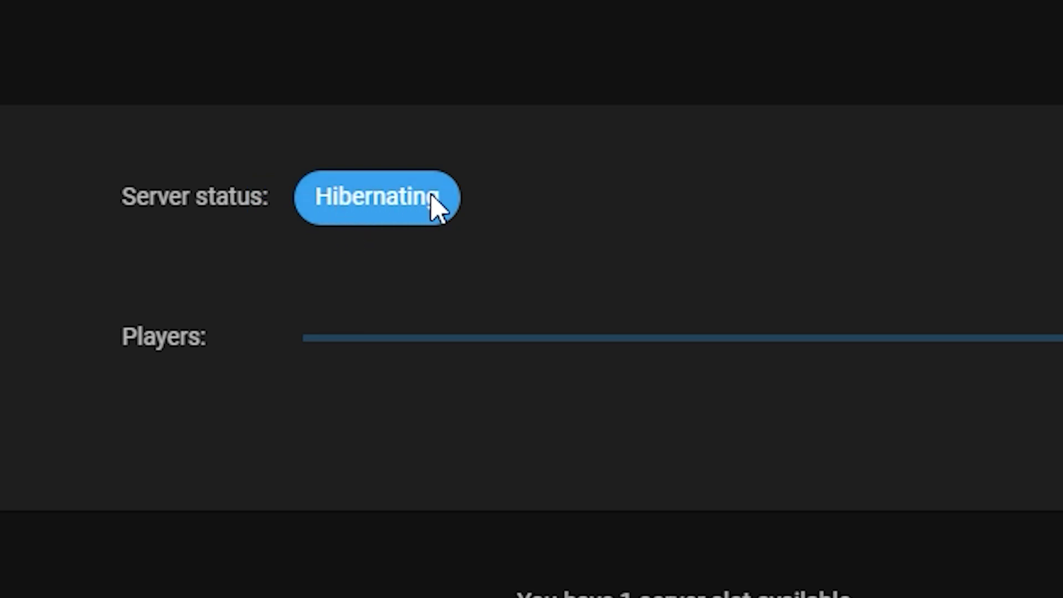
Activate the hibernating FanStaaff server, pause the transfer video, and highlight the Free plan
{"action": "left_click", "coordinate": [505, 206]}
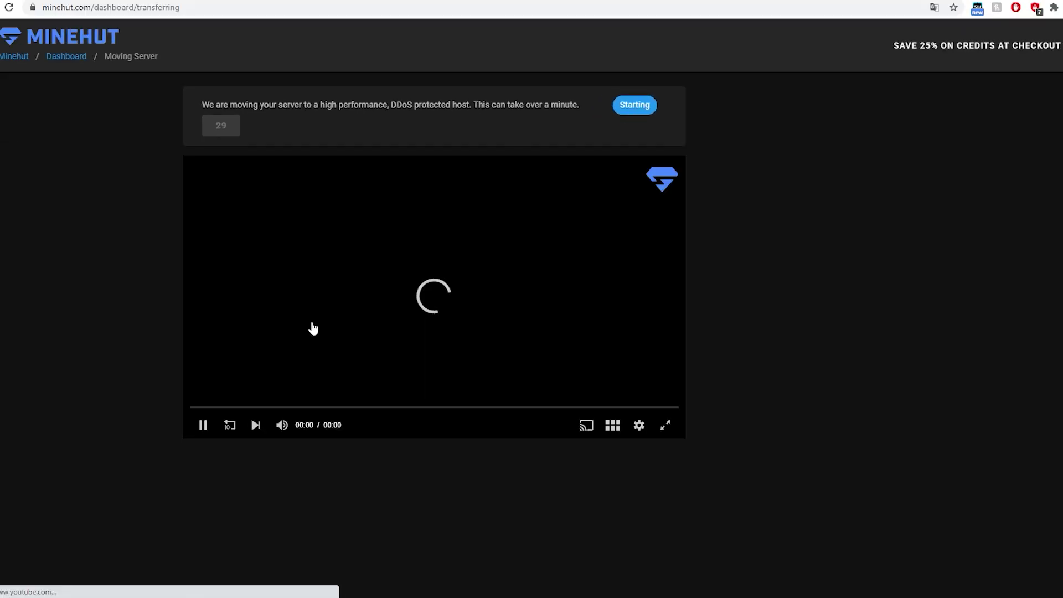
{"action": "left_click", "coordinate": [205, 432]}
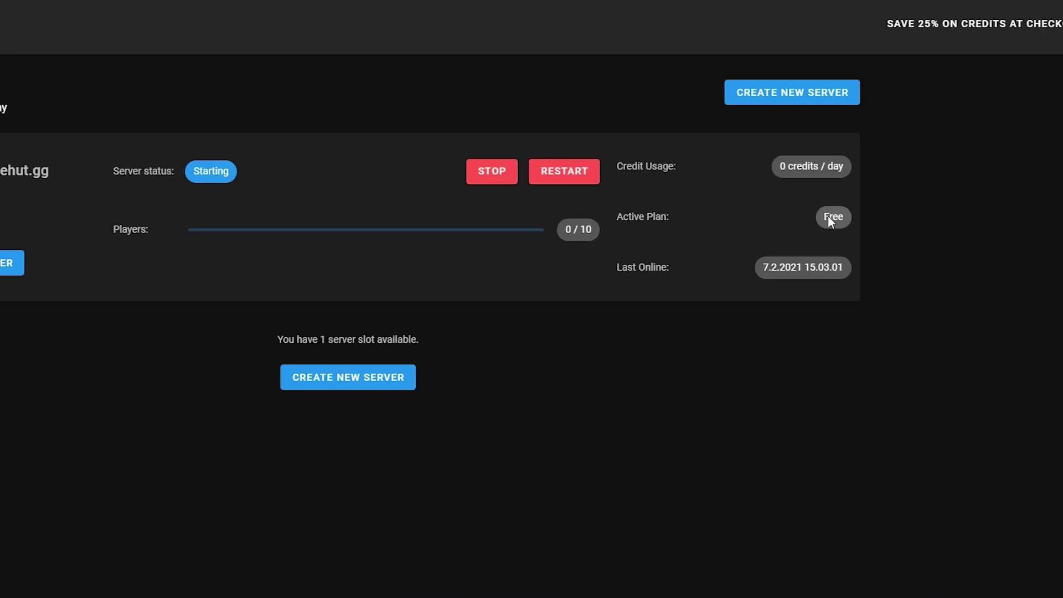
{"action": "left_click_drag", "start_coordinate": [835, 212], "coordinate": [854, 215]}
{"action": "left_click", "coordinate": [616, 308]}
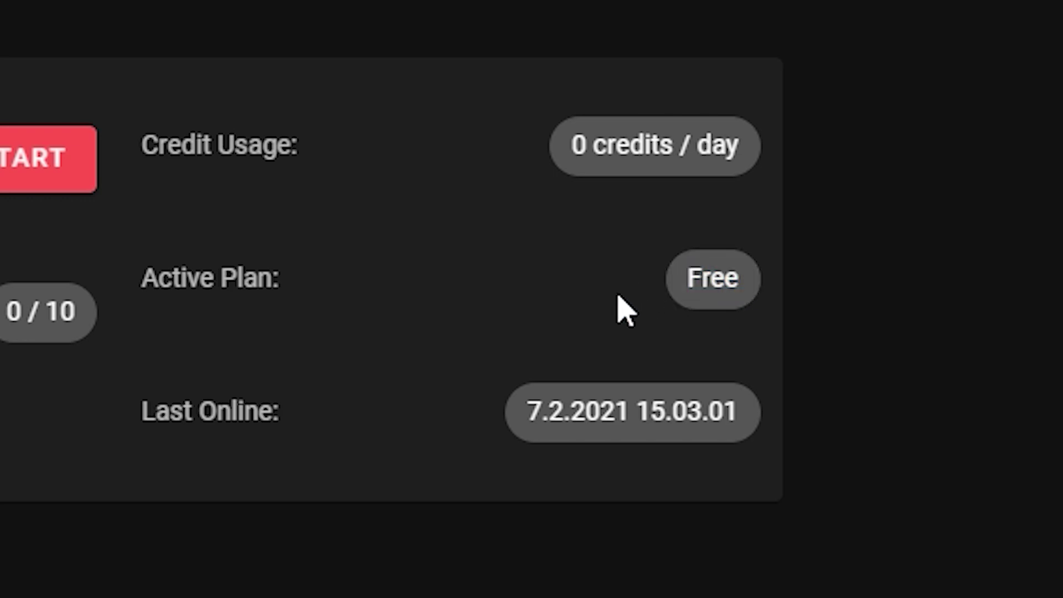
Highlight the last online date and the ten-player limit on the server card
{"action": "left_click_drag", "start_coordinate": [585, 412], "coordinate": [742, 430]}
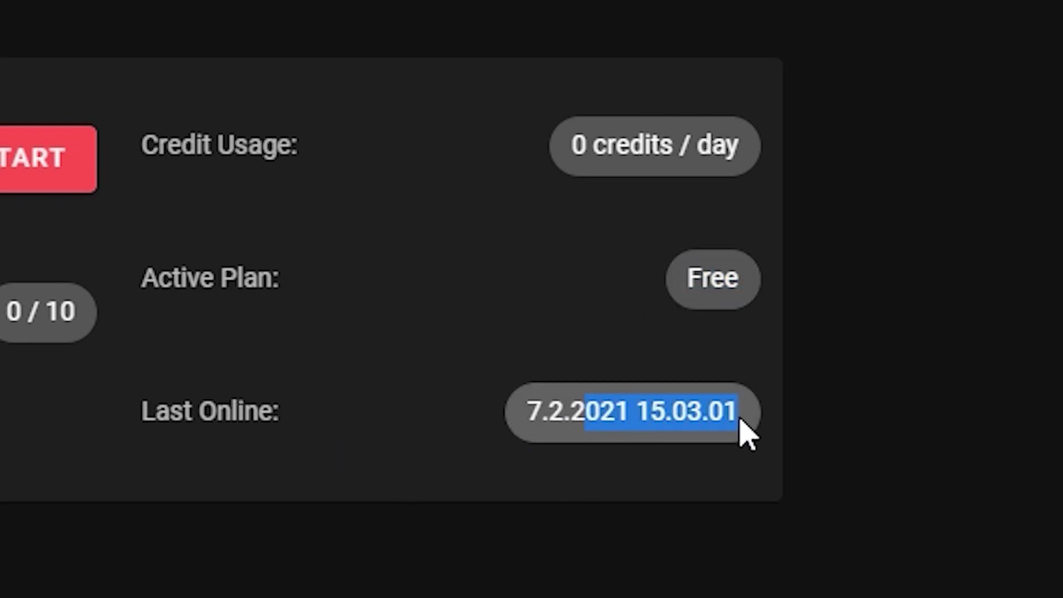
{"action": "left_click", "coordinate": [577, 441]}
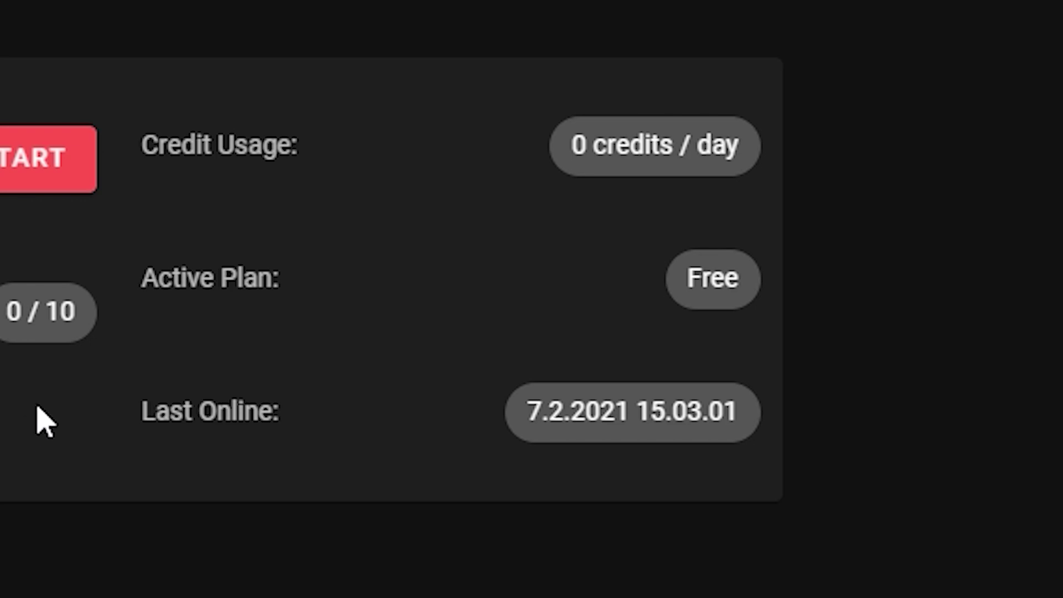
{"action": "left_click_drag", "start_coordinate": [25, 311], "coordinate": [78, 325]}
{"action": "left_click", "coordinate": [56, 430]}
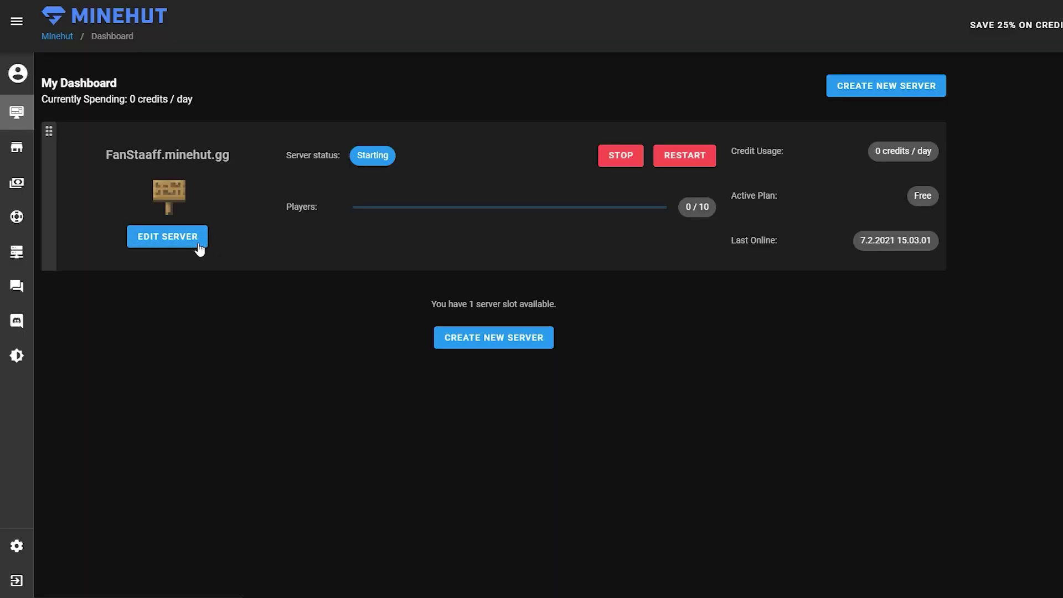
{"action": "left_click", "coordinate": [198, 246]}
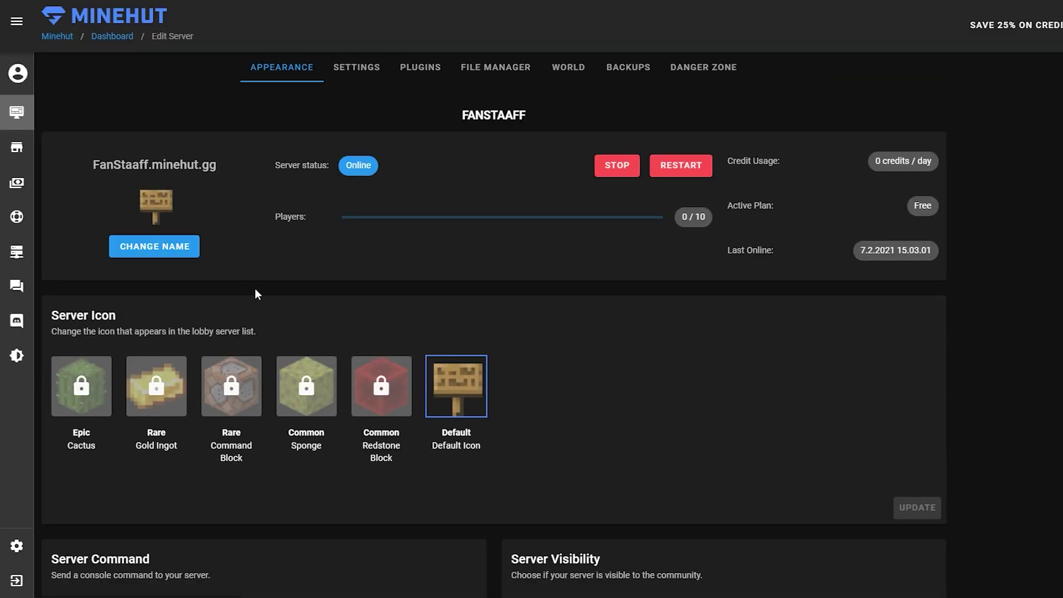
{"action": "left_click", "coordinate": [186, 250]}
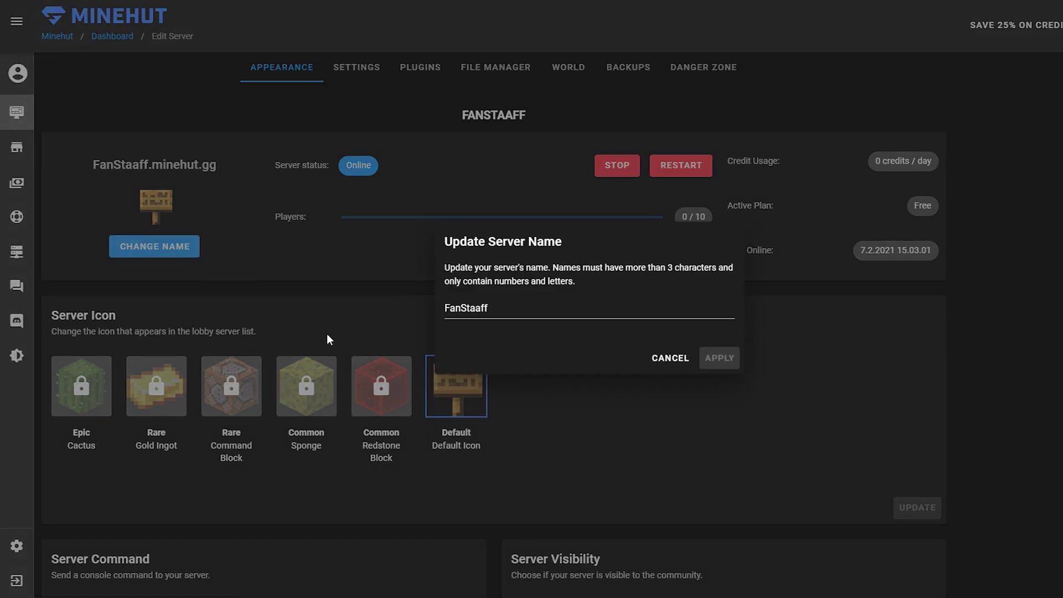
{"action": "key", "text": "ctrl+a"}
{"action": "key", "text": "Escape"}
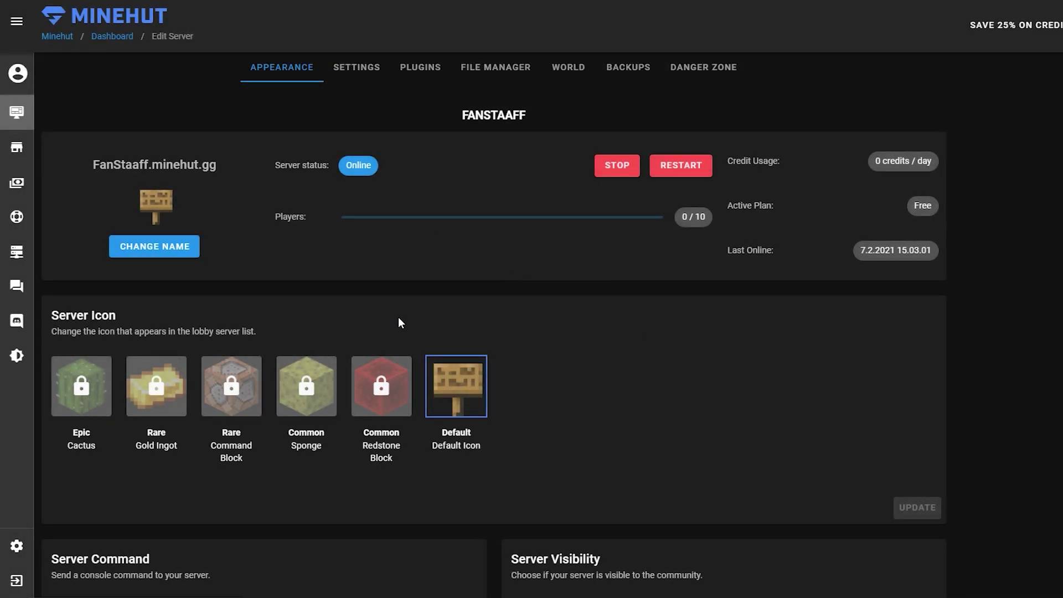
{"action": "scroll", "coordinate": [398, 317], "scroll_direction": "down", "scroll_amount": 2}
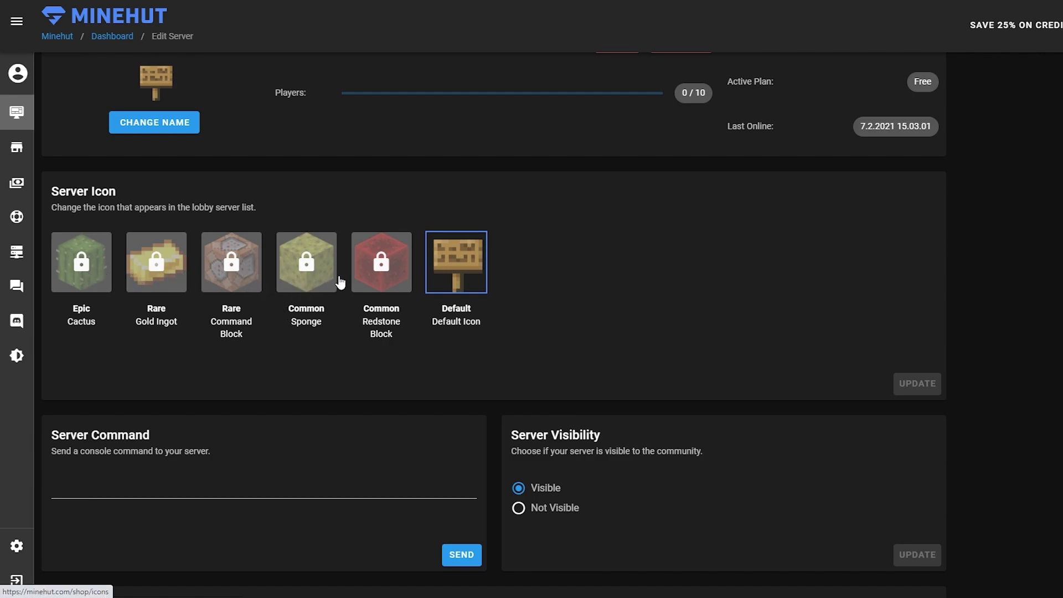
{"action": "scroll", "coordinate": [441, 169], "scroll_direction": "down", "scroll_amount": 1}
{"action": "left_click", "coordinate": [382, 205]}
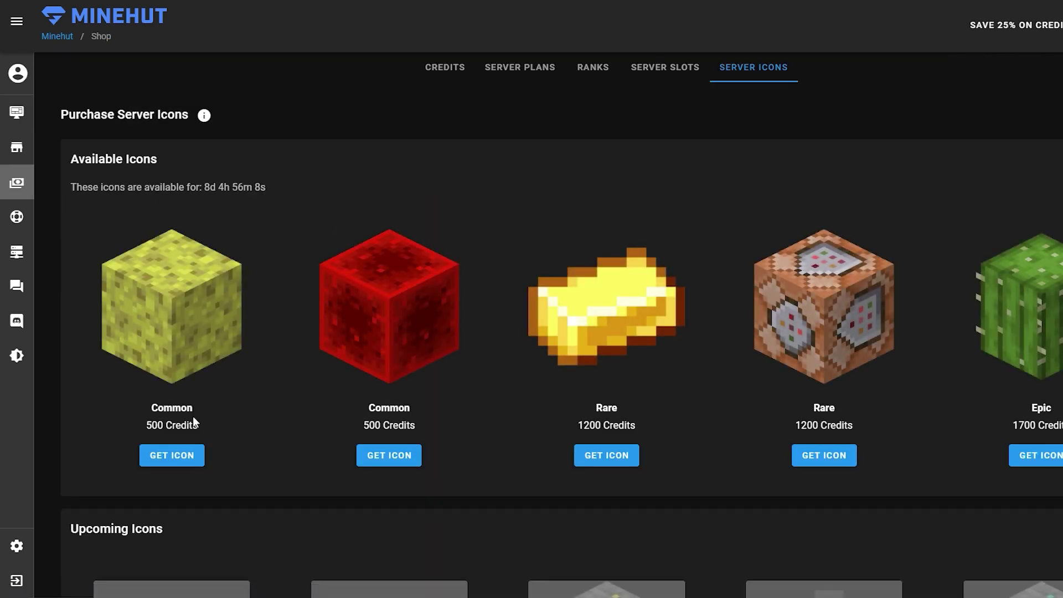
{"action": "key", "text": "alt+Left"}
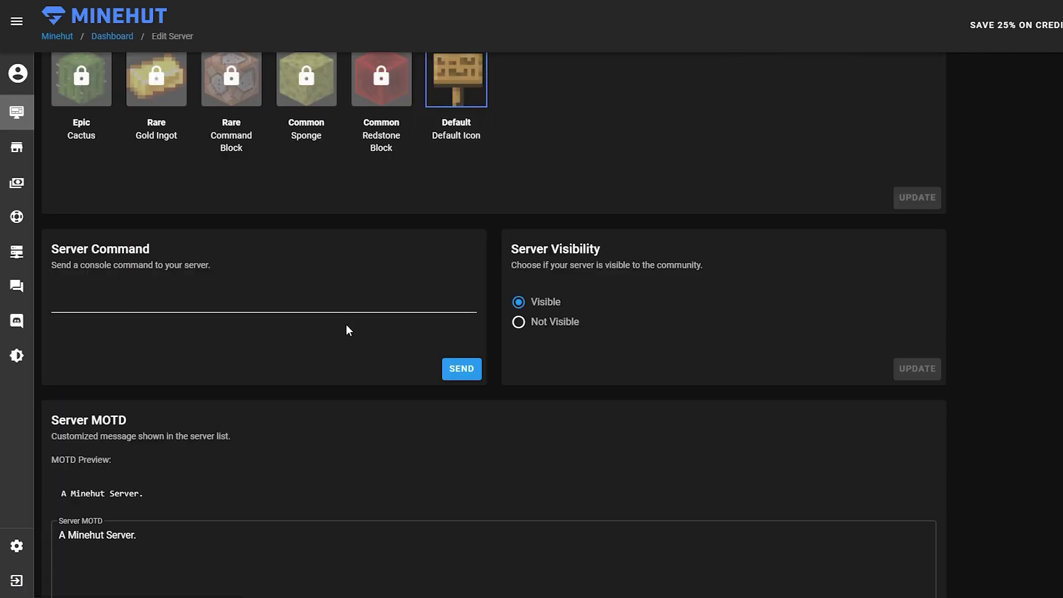
{"action": "left_click", "coordinate": [118, 304]}
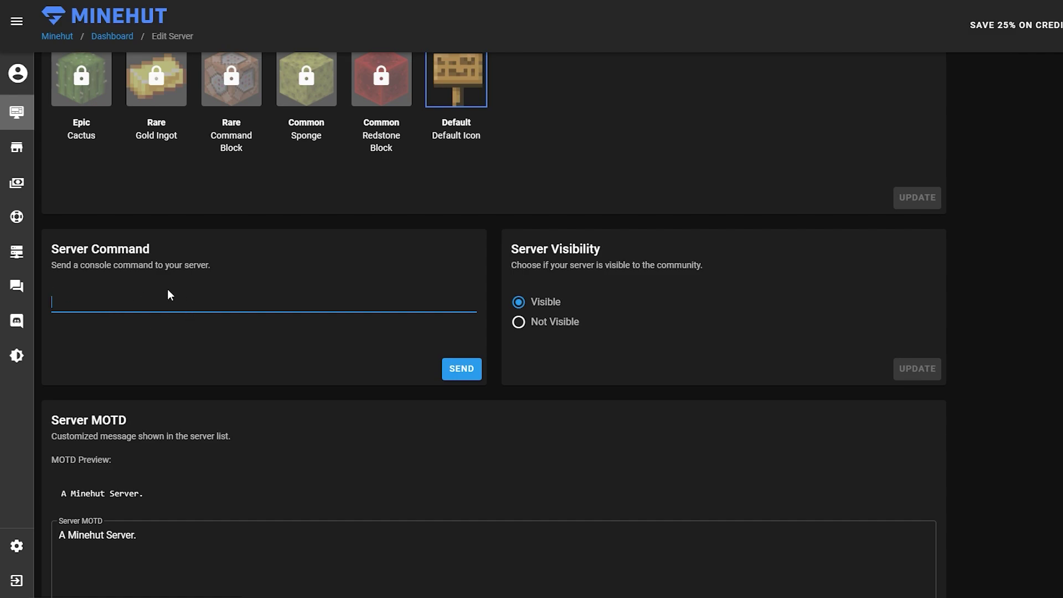
{"action": "scroll", "coordinate": [170, 295], "scroll_direction": "down", "scroll_amount": 2}
{"action": "scroll", "coordinate": [609, 260], "scroll_direction": "up", "scroll_amount": 1}
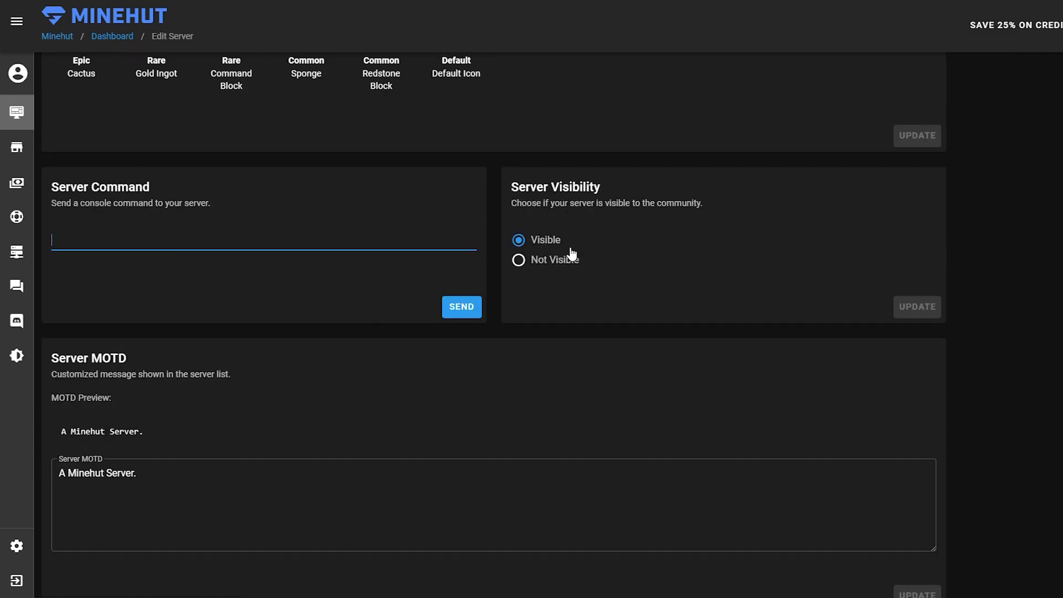
{"action": "scroll", "coordinate": [609, 269], "scroll_direction": "up", "scroll_amount": 2}
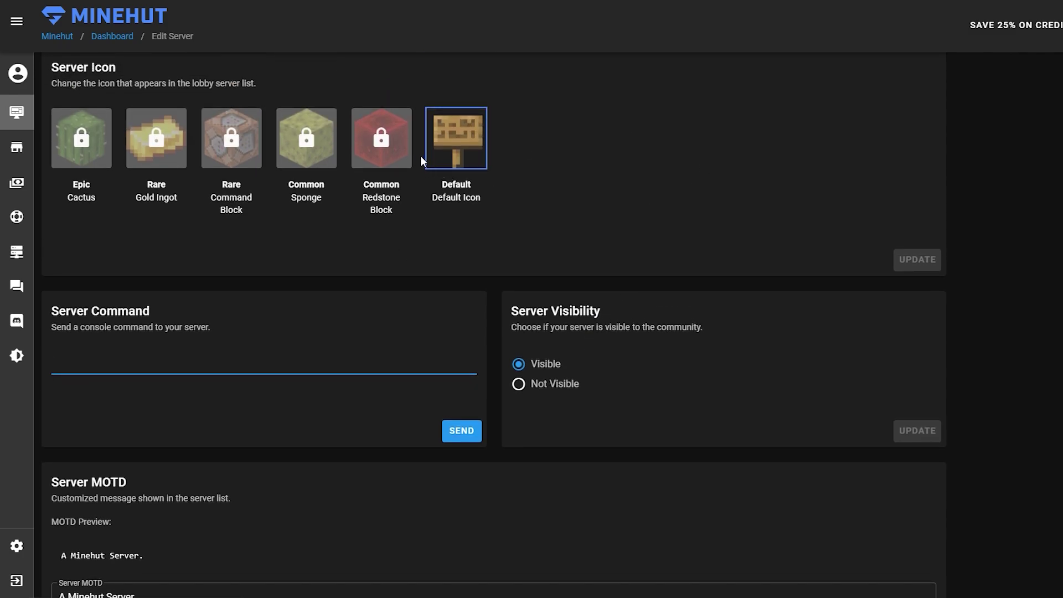
{"action": "scroll", "coordinate": [507, 190], "scroll_direction": "down", "scroll_amount": 1}
{"action": "scroll", "coordinate": [556, 208], "scroll_direction": "up", "scroll_amount": 2}
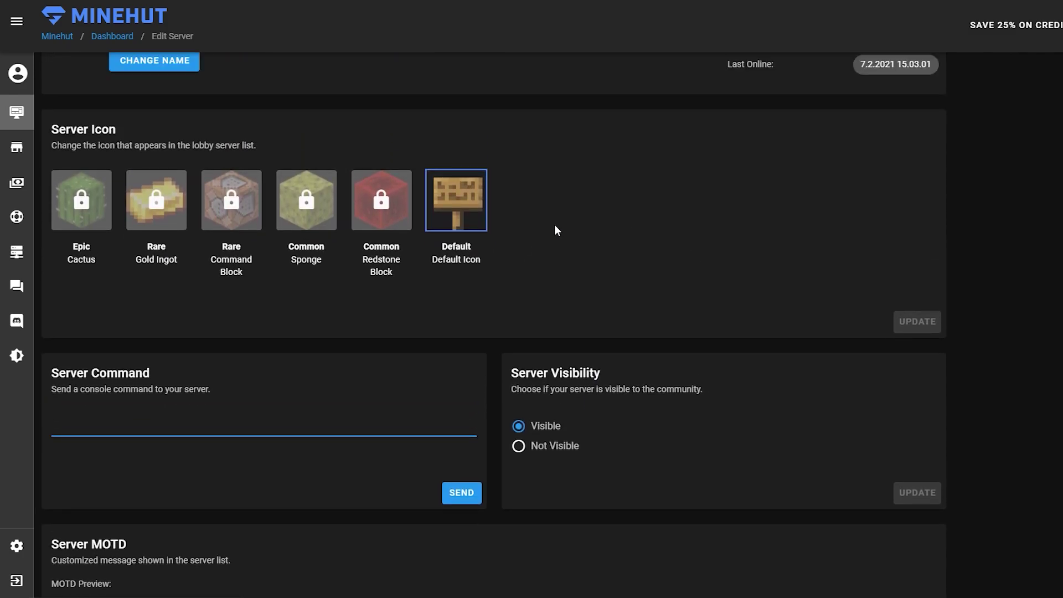
{"action": "scroll", "coordinate": [501, 397], "scroll_direction": "down", "scroll_amount": 3}
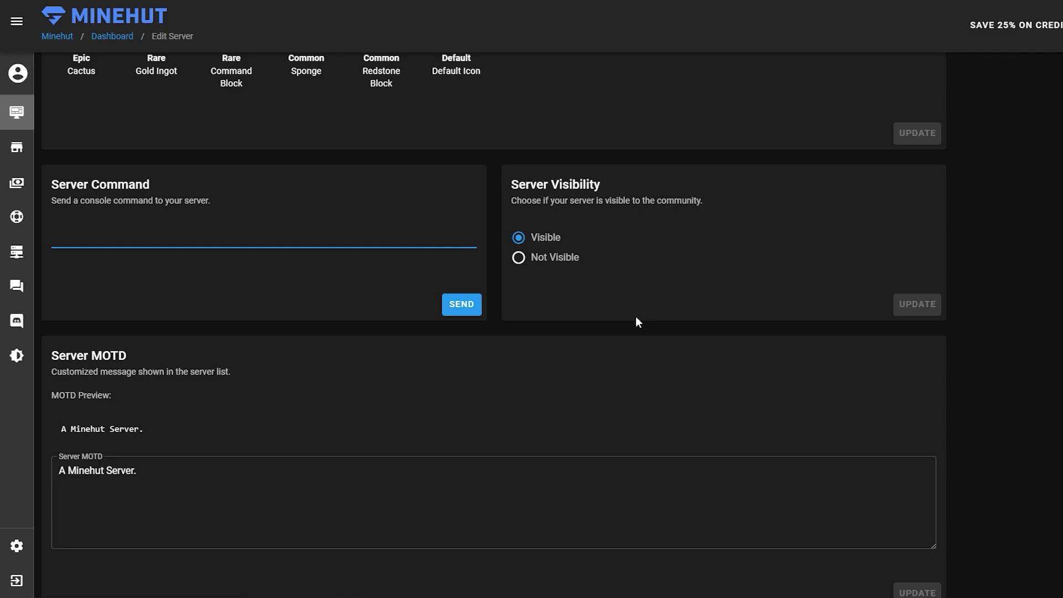
{"action": "scroll", "coordinate": [636, 318], "scroll_direction": "down", "scroll_amount": 2}
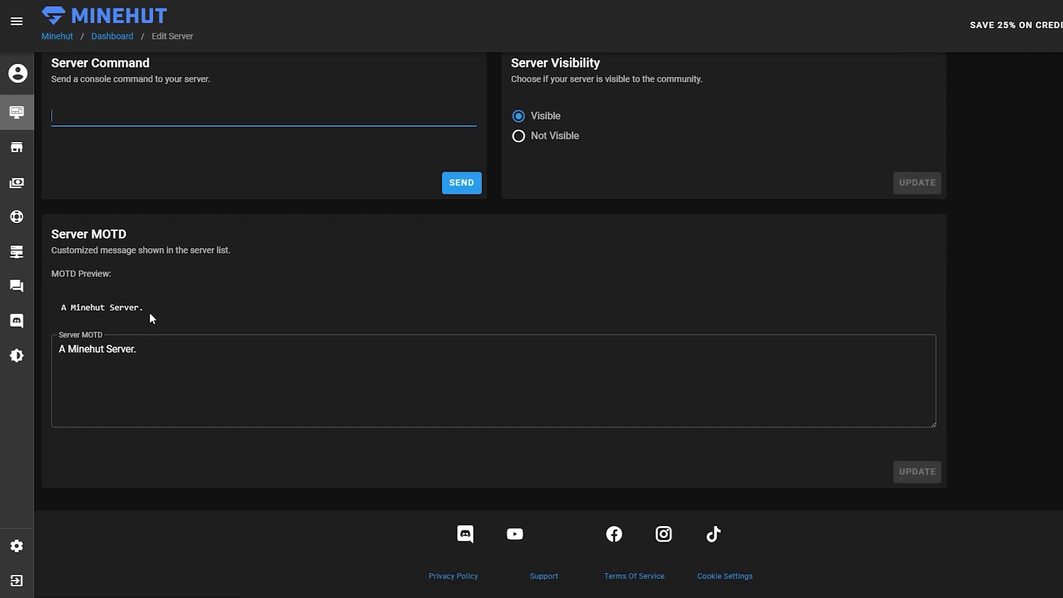
Replace the MOTD 'A Minehut Server.' with '&cFanStaaffs &6Server'
{"action": "left_click_drag", "start_coordinate": [157, 355], "coordinate": [61, 355]}
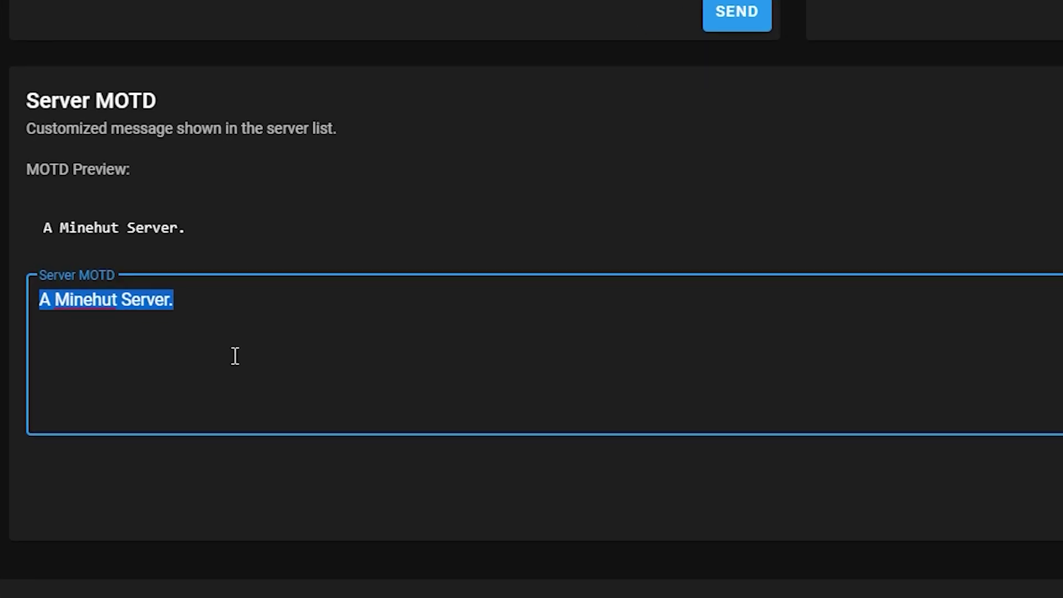
{"action": "type", "text": "&cFanStaaffs"}
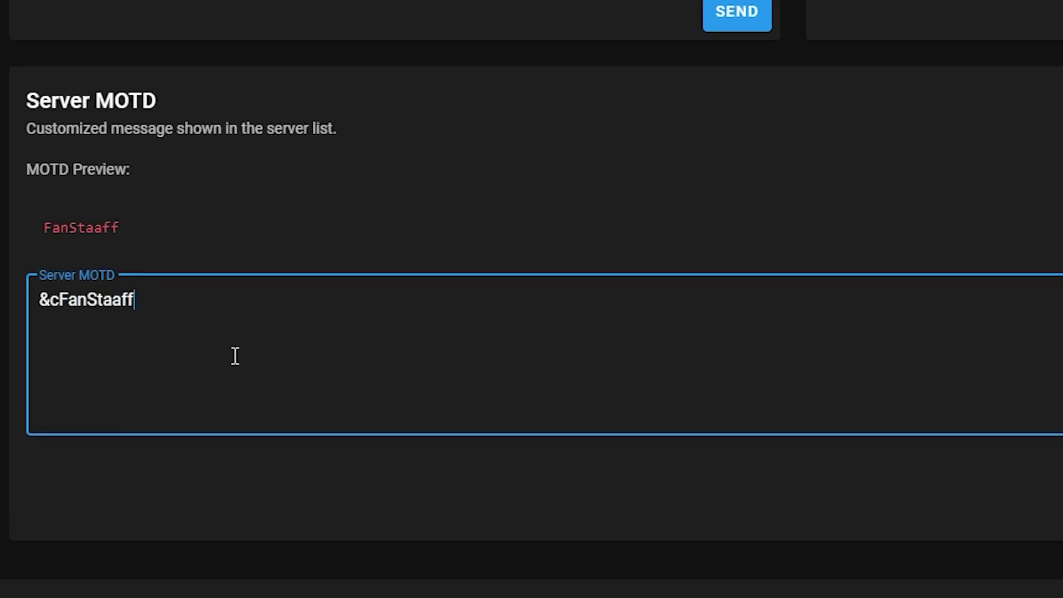
{"action": "type", "text": " &6Server"}
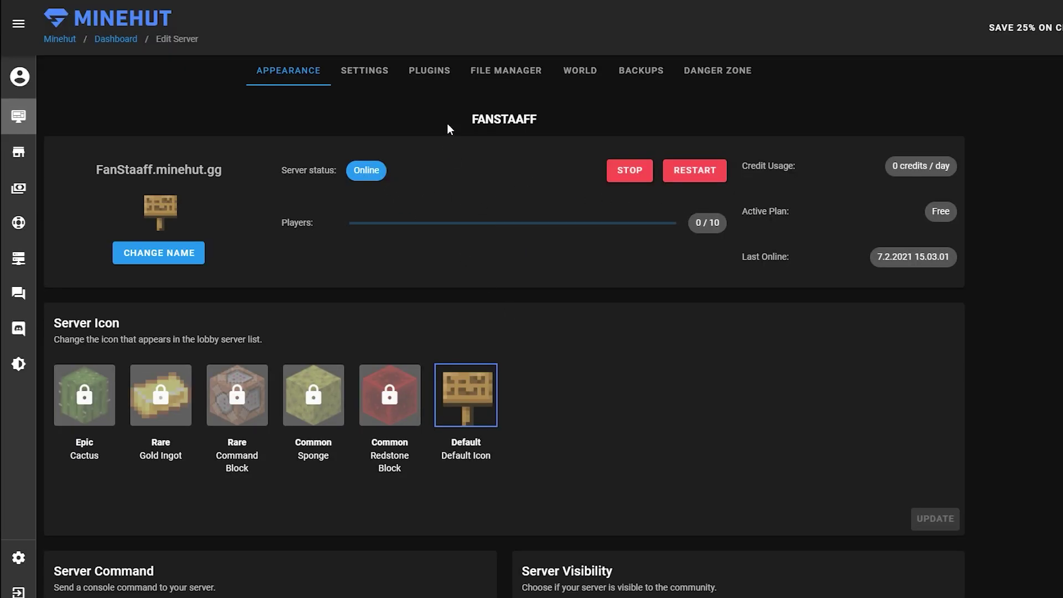
Open the server settings page and look over the top setting cards
{"action": "left_click", "coordinate": [380, 67]}
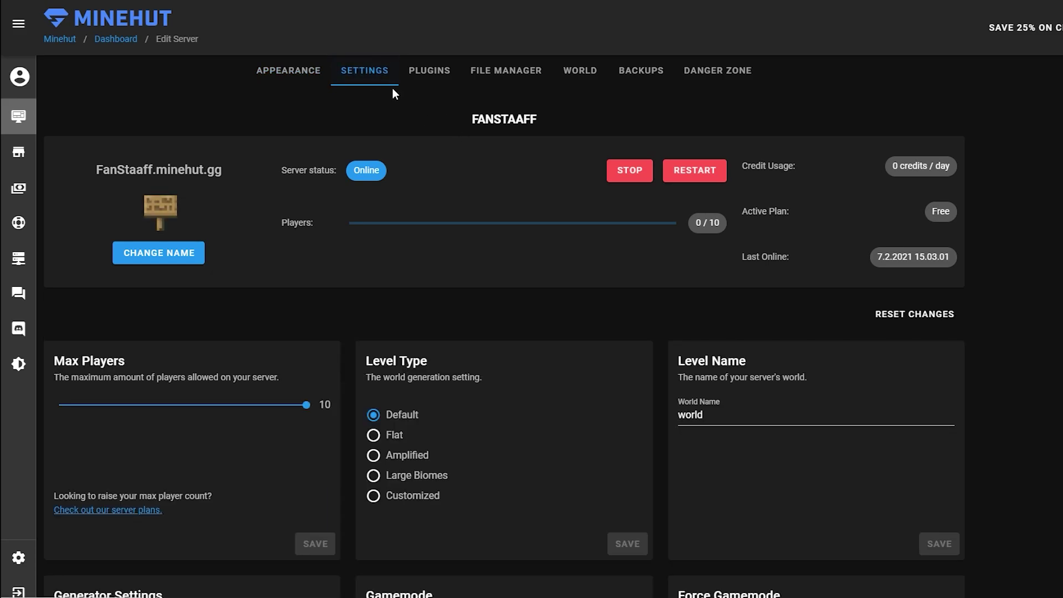
{"action": "scroll", "coordinate": [482, 170], "scroll_direction": "down", "scroll_amount": 5}
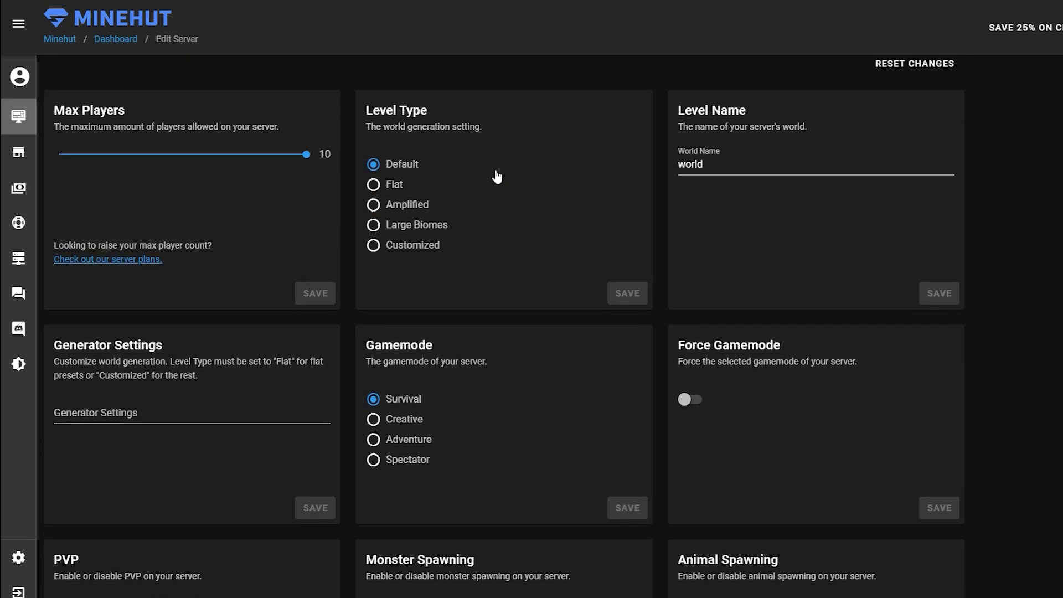
{"action": "scroll", "coordinate": [488, 221], "scroll_direction": "up", "scroll_amount": 1}
{"action": "mouse_move", "coordinate": [307, 216]}
{"action": "left_mouse_down"}
{"action": "mouse_move", "coordinate": [196, 216]}
{"action": "mouse_move", "coordinate": [324, 221]}
{"action": "left_mouse_up"}
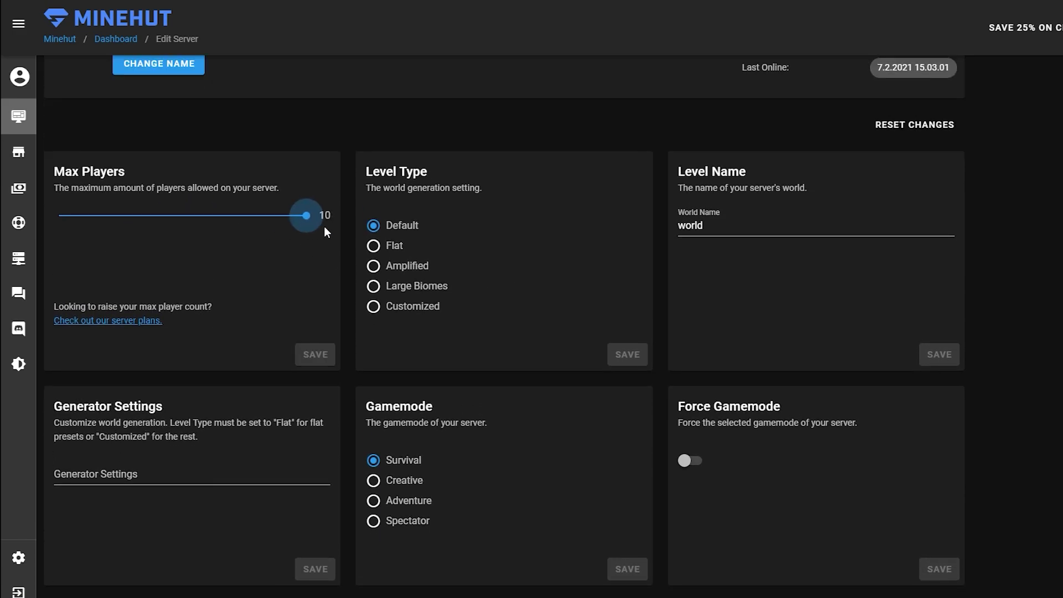
{"action": "scroll", "coordinate": [435, 298], "scroll_direction": "up", "scroll_amount": 1}
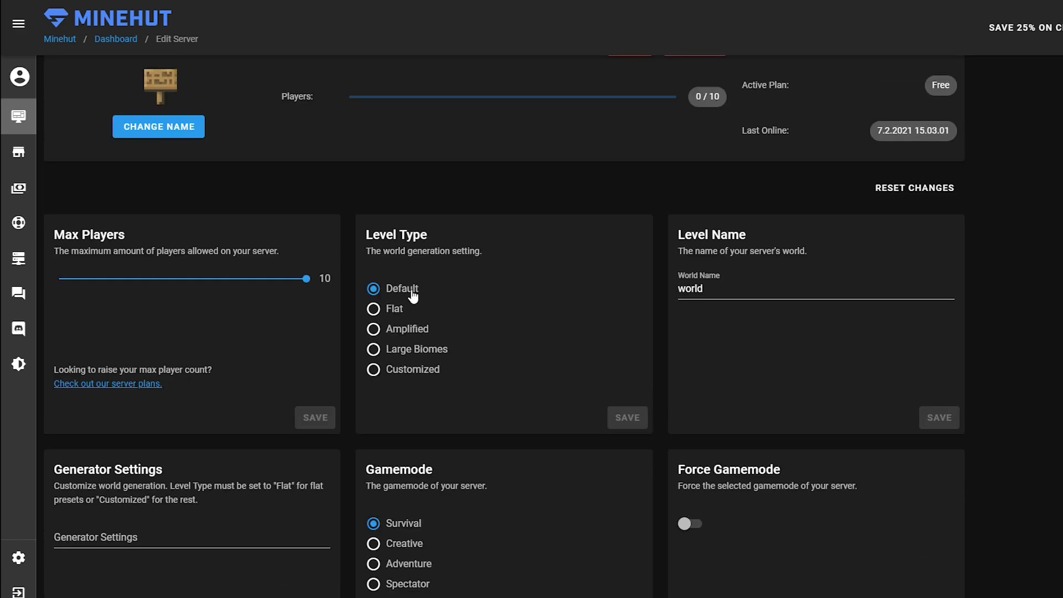
{"action": "left_click_drag", "start_coordinate": [370, 254], "coordinate": [483, 253]}
{"action": "left_click", "coordinate": [490, 268]}
Inspect the world name and Generator Settings fields without changing them
{"action": "scroll", "coordinate": [439, 254], "scroll_direction": "down", "scroll_amount": 1}
{"action": "scroll", "coordinate": [581, 299], "scroll_direction": "down", "scroll_amount": 1}
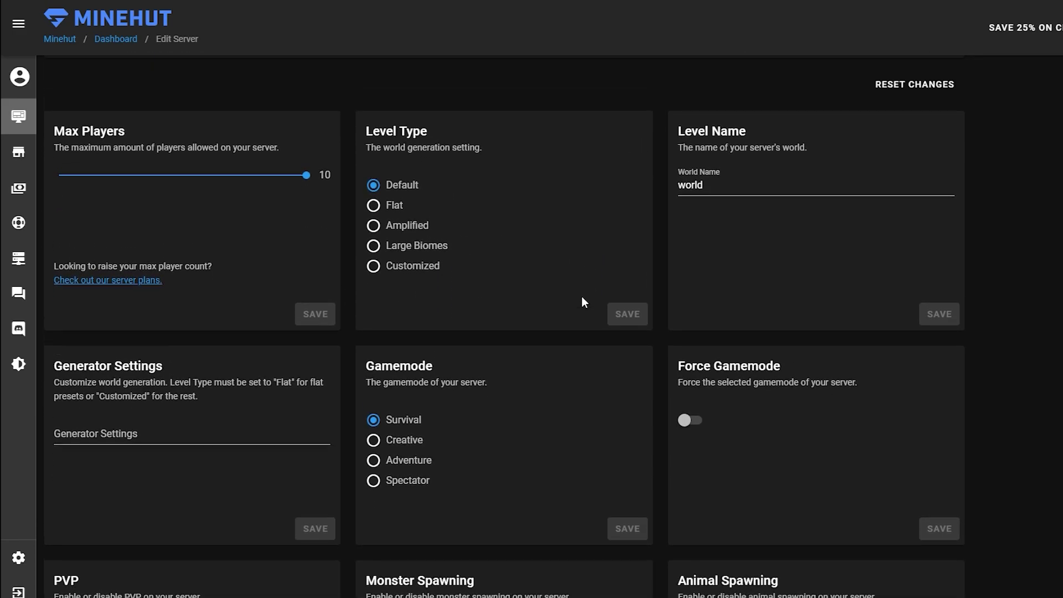
{"action": "scroll", "coordinate": [581, 299], "scroll_direction": "up", "scroll_amount": 2}
{"action": "left_click_drag", "start_coordinate": [743, 294], "coordinate": [678, 301]}
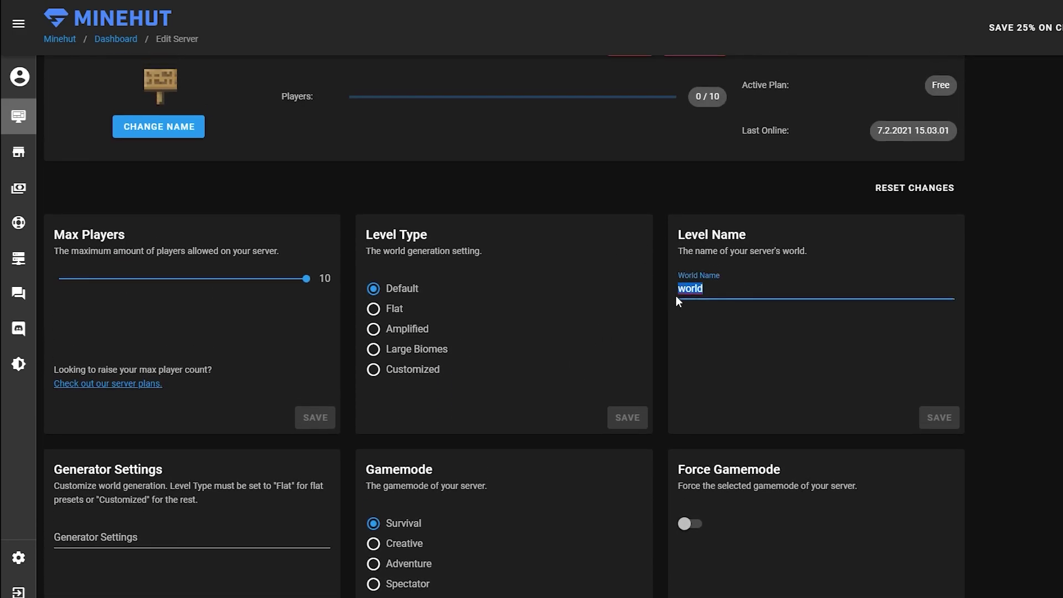
{"action": "left_click", "coordinate": [716, 301]}
{"action": "scroll", "coordinate": [716, 301], "scroll_direction": "down", "scroll_amount": 3}
{"action": "scroll", "coordinate": [542, 281], "scroll_direction": "down", "scroll_amount": 2}
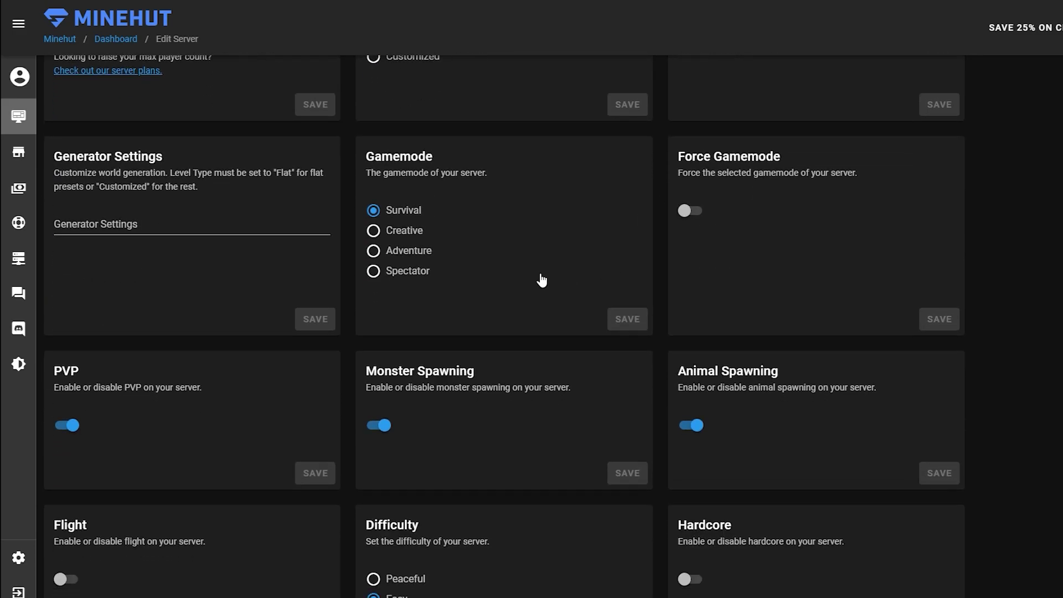
{"action": "scroll", "coordinate": [541, 281], "scroll_direction": "up", "scroll_amount": 1}
{"action": "left_click", "coordinate": [145, 291]}
{"action": "left_click", "coordinate": [182, 335]}
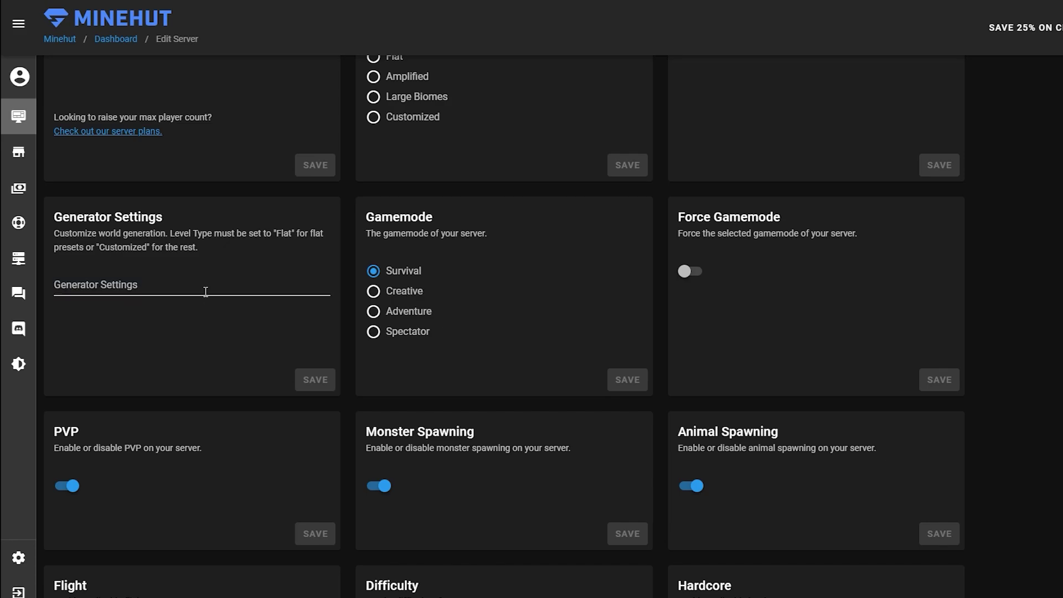
{"action": "scroll", "coordinate": [171, 316], "scroll_direction": "up", "scroll_amount": 2}
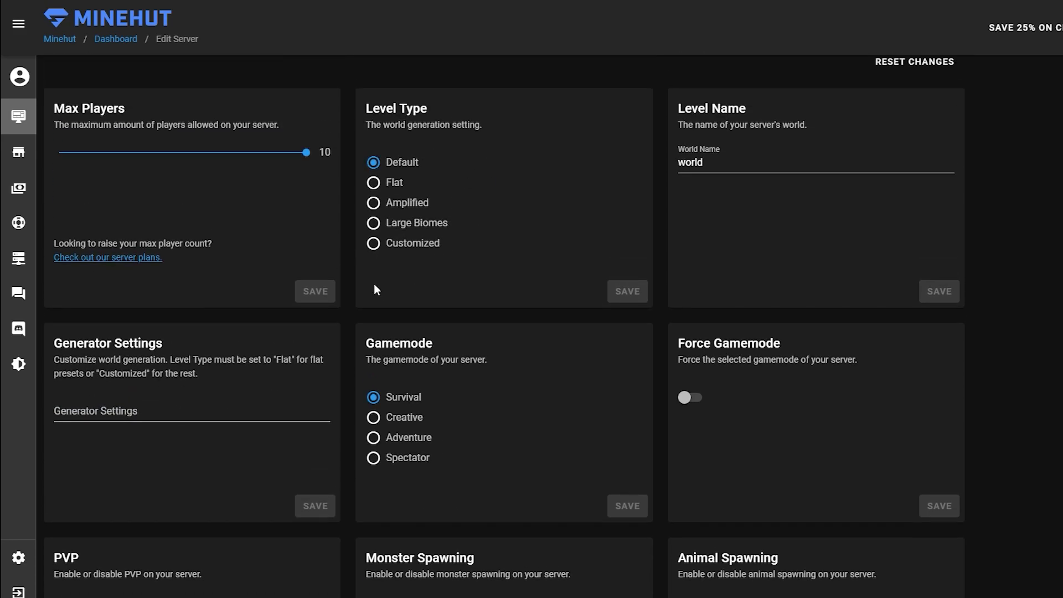
{"action": "scroll", "coordinate": [208, 427], "scroll_direction": "down", "scroll_amount": 2}
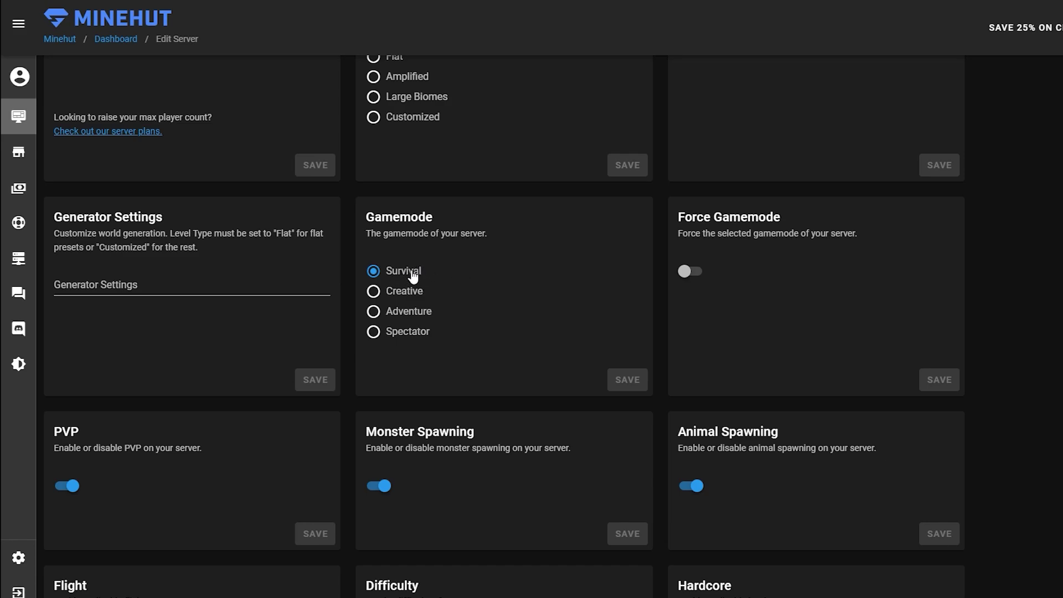
Toggle Force Gamemode on and back off, then scroll through the remaining settings
{"action": "left_click", "coordinate": [699, 272]}
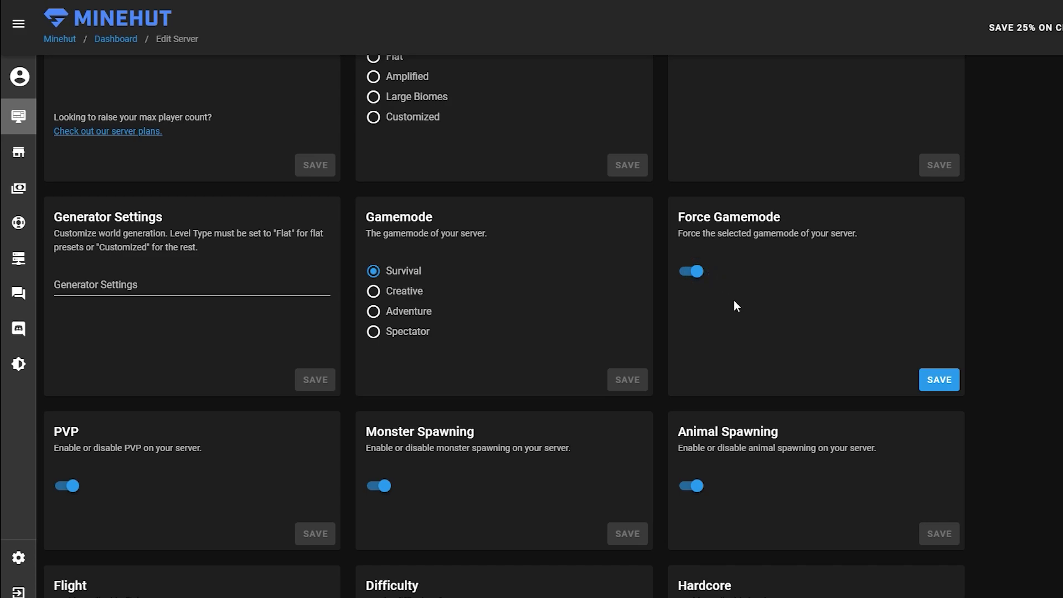
{"action": "left_click", "coordinate": [698, 272]}
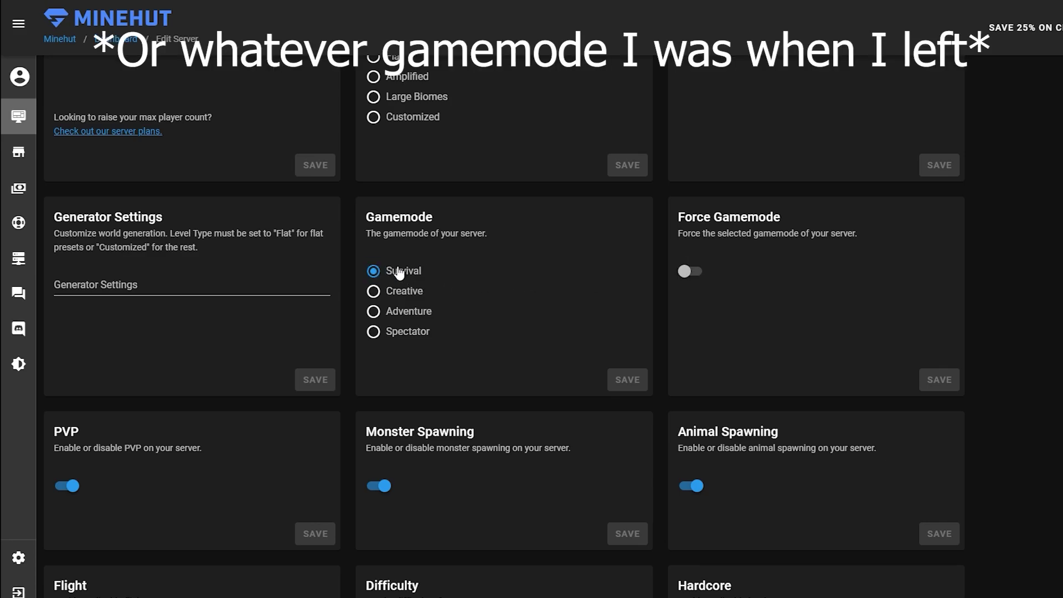
{"action": "scroll", "coordinate": [767, 260], "scroll_direction": "down", "scroll_amount": 4}
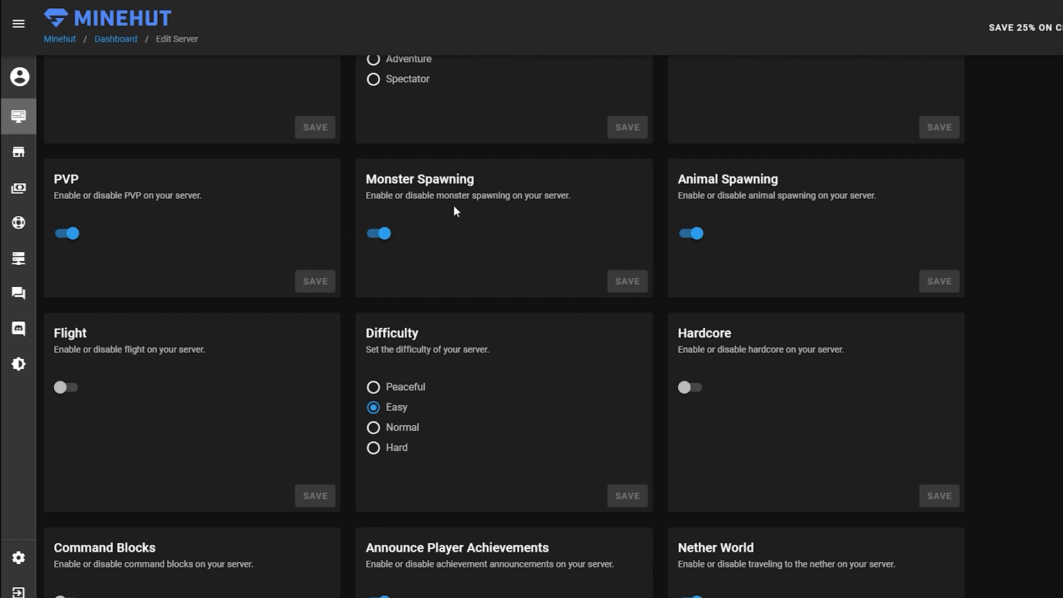
{"action": "scroll", "coordinate": [521, 227], "scroll_direction": "down", "scroll_amount": 1}
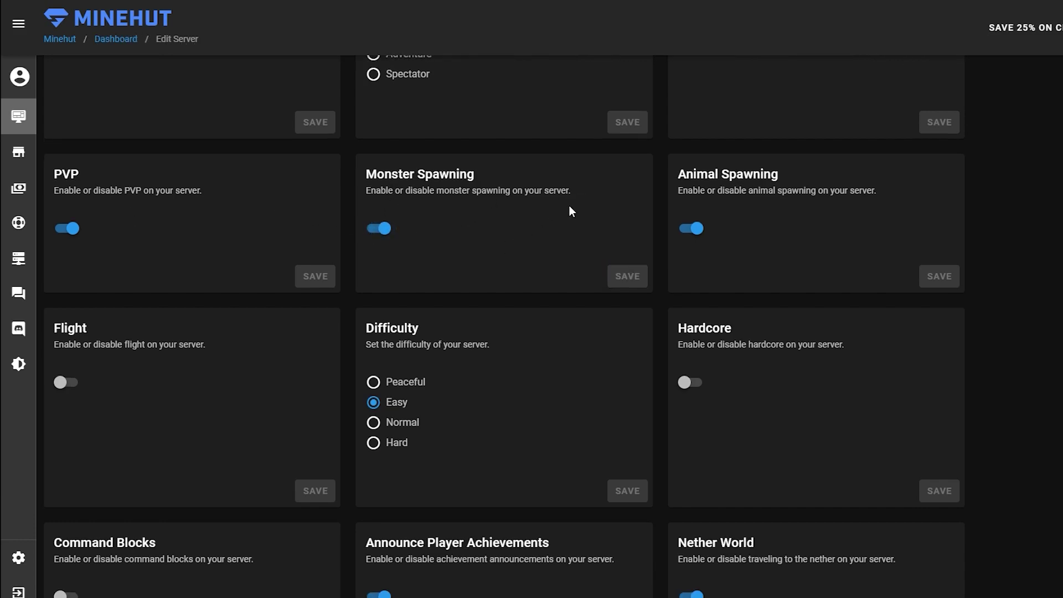
{"action": "scroll", "coordinate": [600, 259], "scroll_direction": "up", "scroll_amount": 1}
{"action": "scroll", "coordinate": [789, 222], "scroll_direction": "down", "scroll_amount": 2}
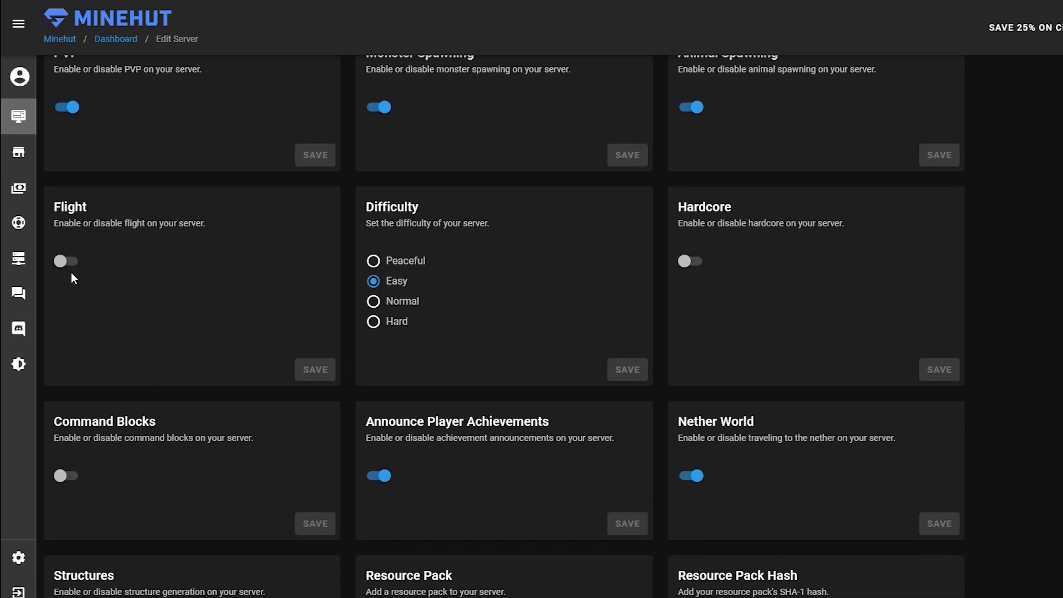
{"action": "scroll", "coordinate": [113, 287], "scroll_direction": "up", "scroll_amount": 1}
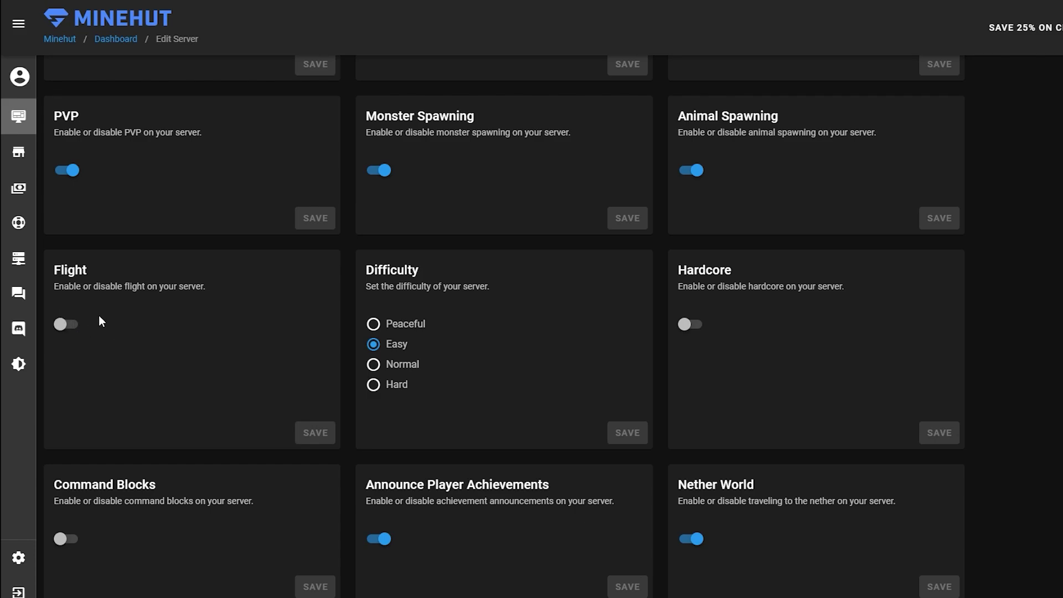
{"action": "scroll", "coordinate": [308, 359], "scroll_direction": "down", "scroll_amount": 1}
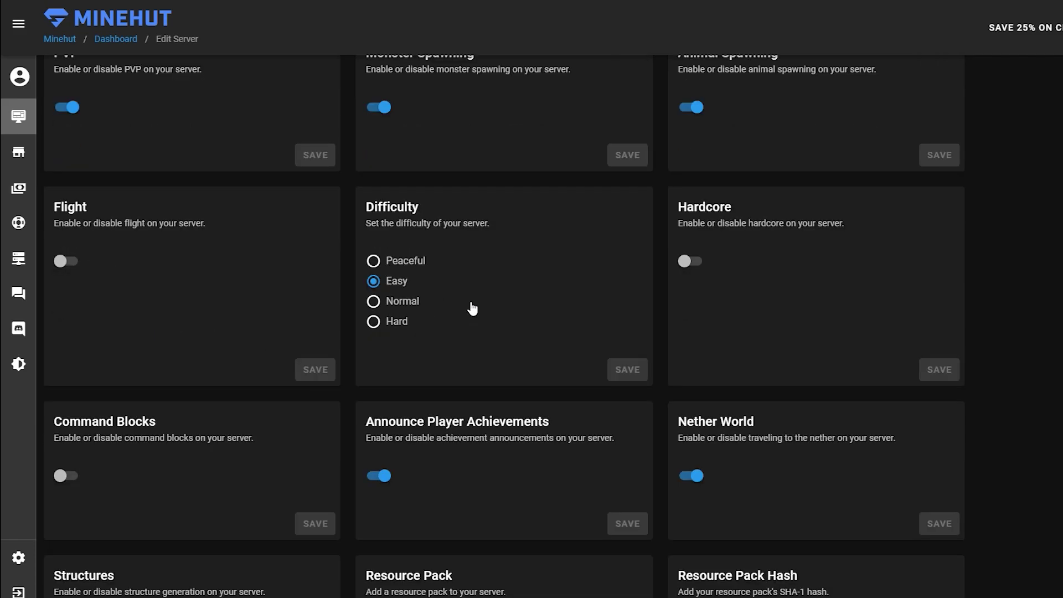
Set the difficulty to Normal and save it
{"action": "left_click", "coordinate": [374, 302]}
{"action": "left_click", "coordinate": [377, 284]}
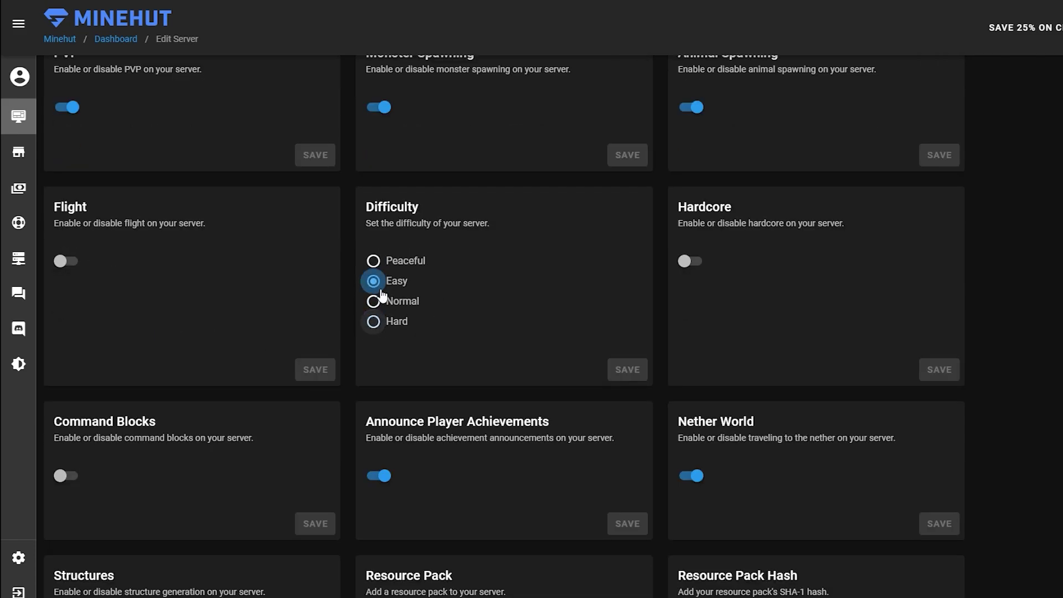
{"action": "left_click", "coordinate": [374, 301]}
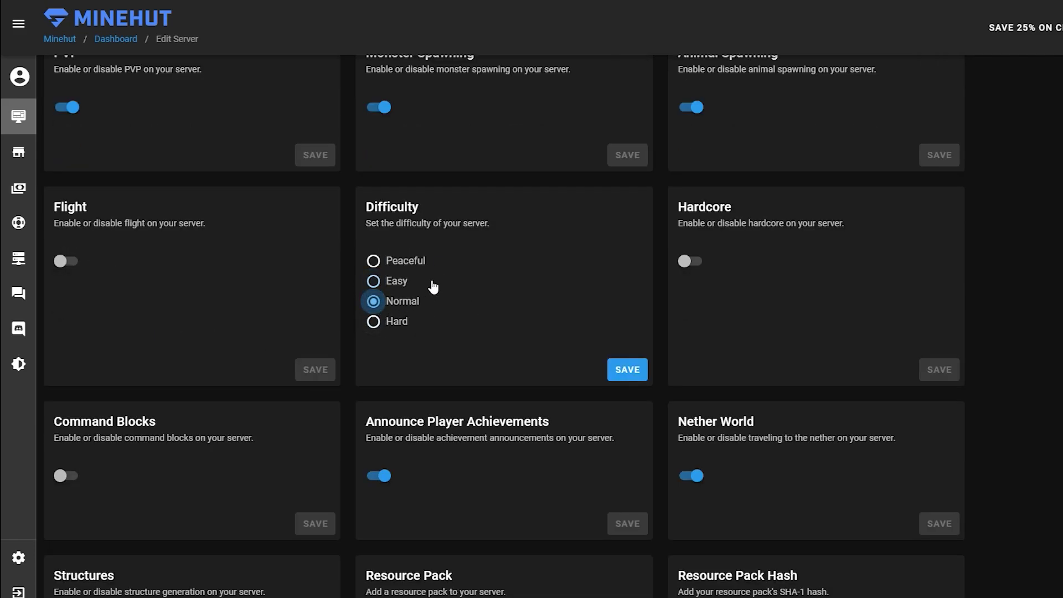
{"action": "left_click", "coordinate": [632, 374]}
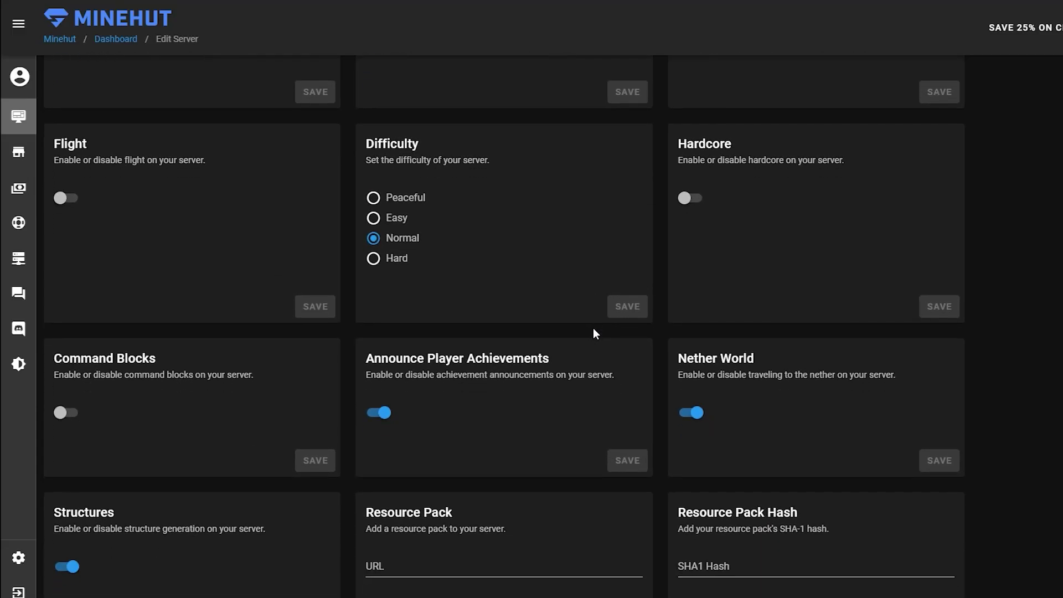
Enable command blocks and save, leaving Hardcore off after toggling it
{"action": "scroll", "coordinate": [597, 314], "scroll_direction": "up", "scroll_amount": 2}
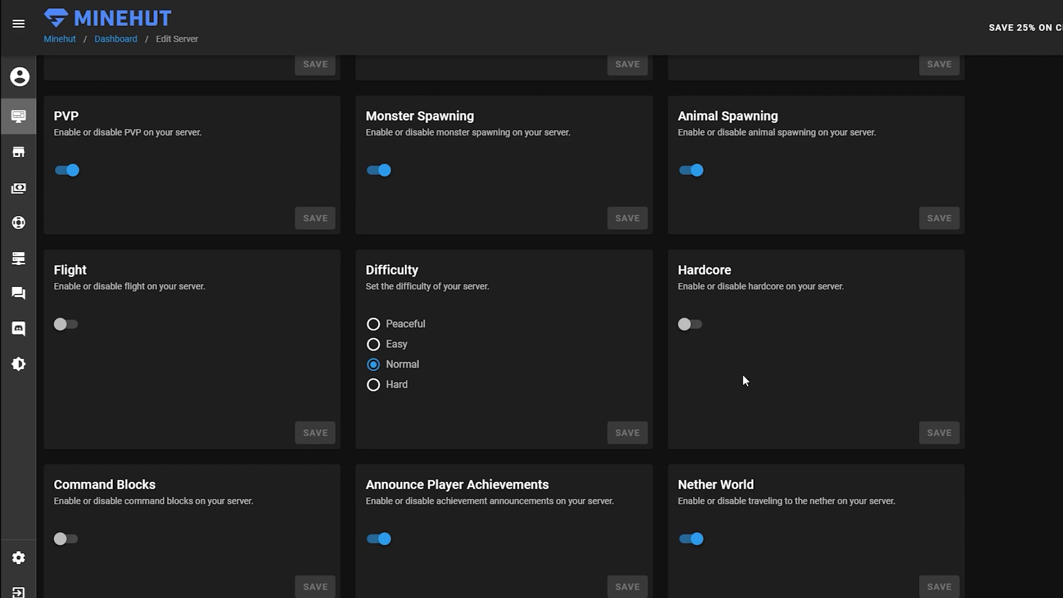
{"action": "scroll", "coordinate": [742, 376], "scroll_direction": "down", "scroll_amount": 1}
{"action": "scroll", "coordinate": [739, 282], "scroll_direction": "down", "scroll_amount": 2}
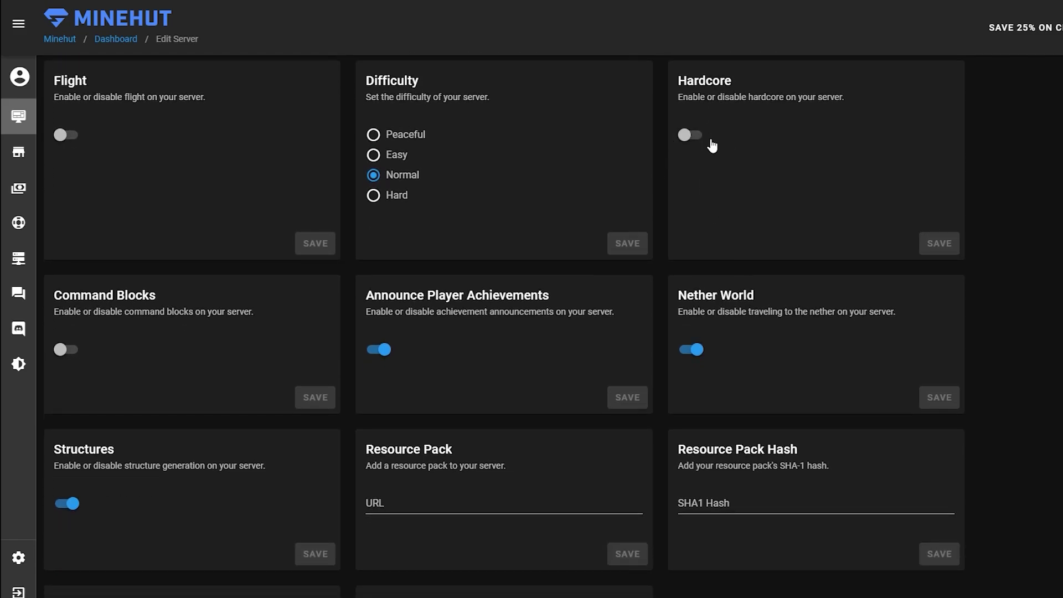
{"action": "scroll", "coordinate": [736, 222], "scroll_direction": "up", "scroll_amount": 1}
{"action": "left_click", "coordinate": [690, 198]}
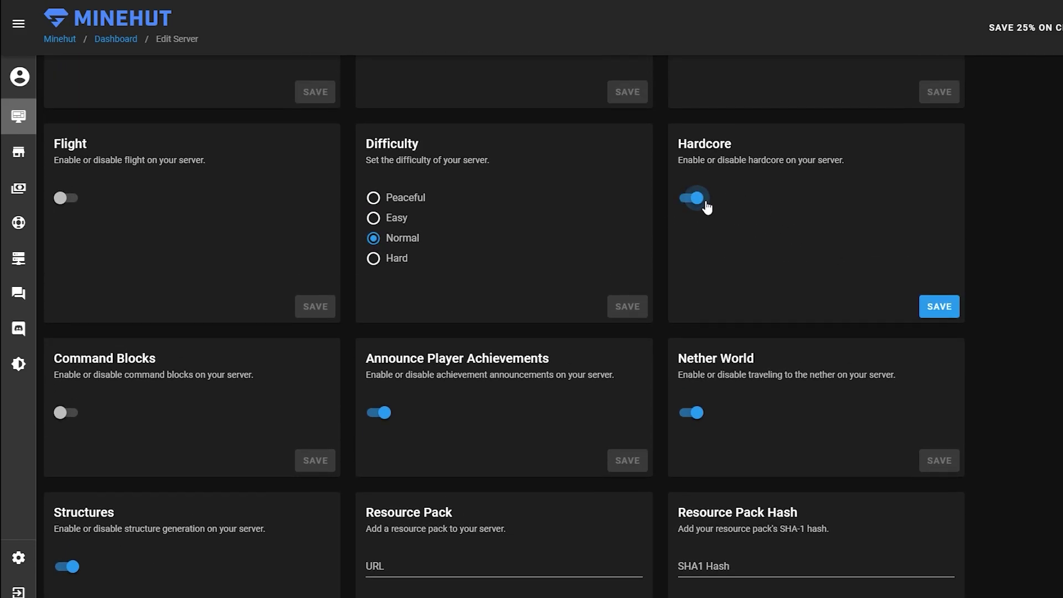
{"action": "left_click", "coordinate": [691, 198]}
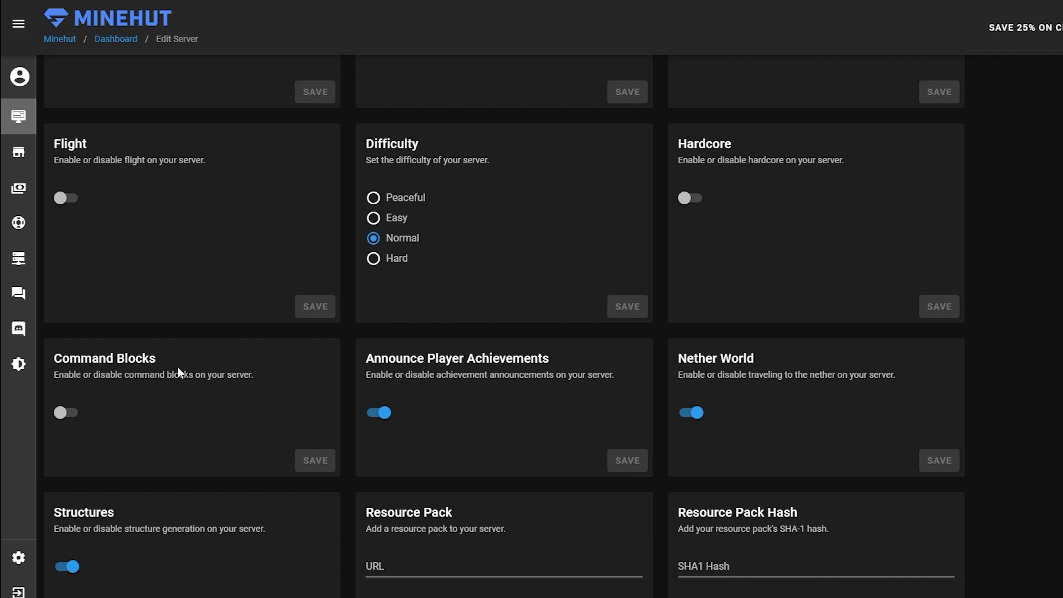
{"action": "left_click", "coordinate": [69, 411]}
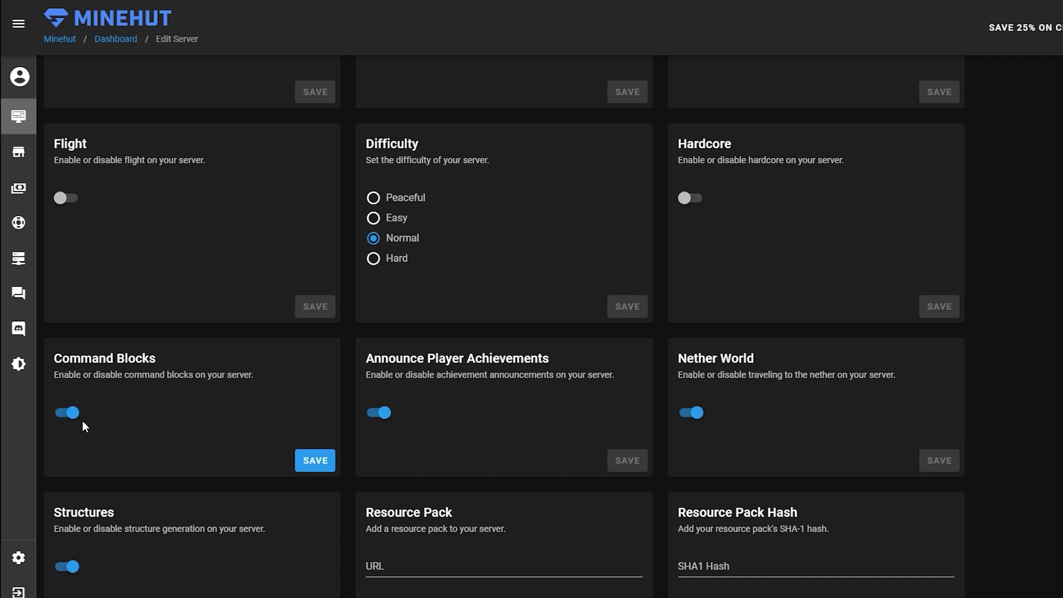
{"action": "left_click", "coordinate": [323, 464]}
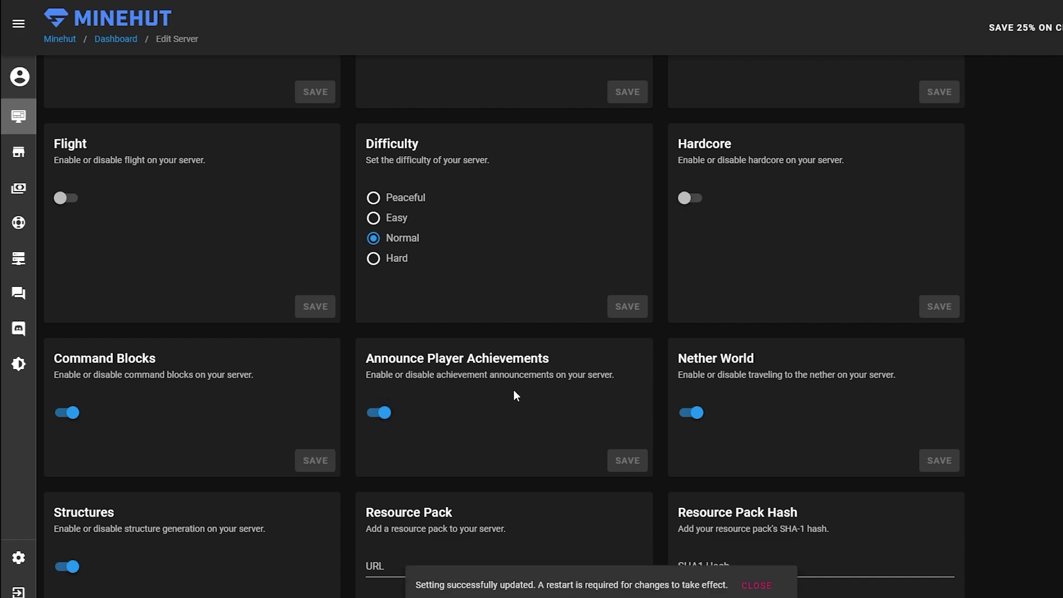
Check the resource pack URL and hash fields, leaving them empty
{"action": "scroll", "coordinate": [514, 394], "scroll_direction": "down", "scroll_amount": 2}
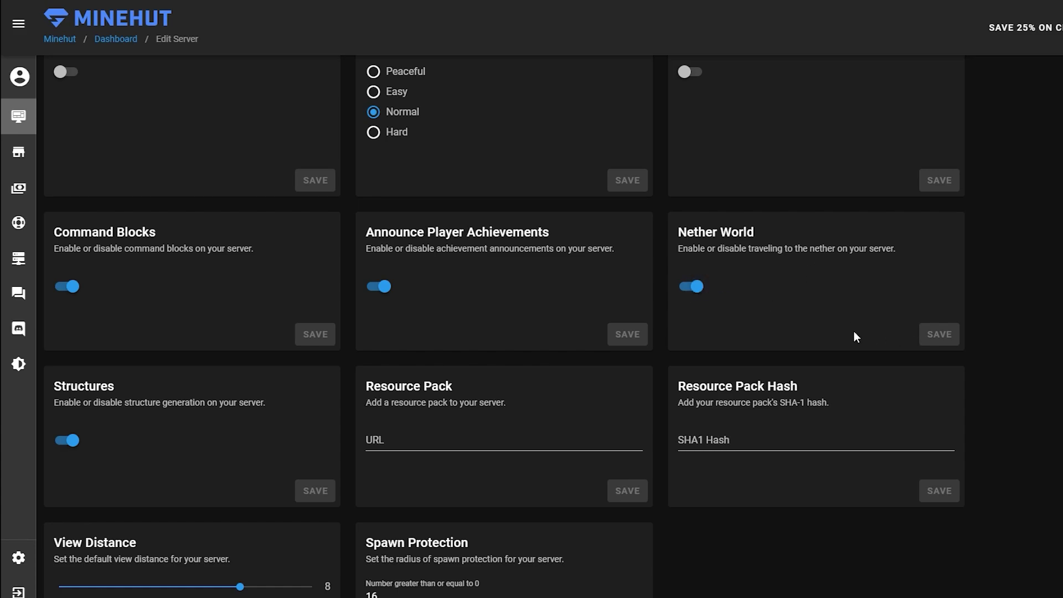
{"action": "scroll", "coordinate": [854, 331], "scroll_direction": "down", "scroll_amount": 1}
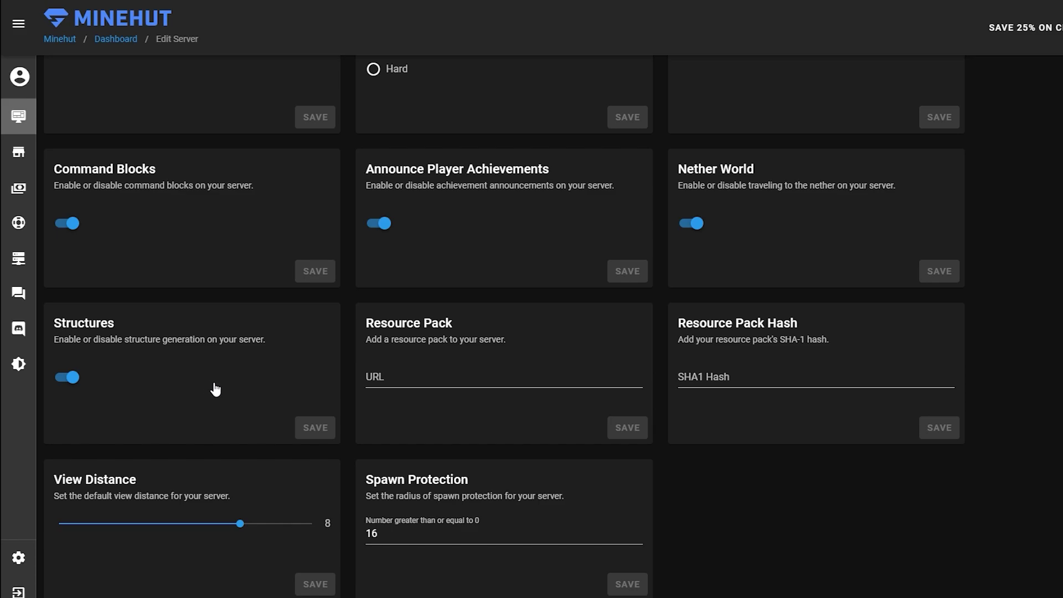
{"action": "scroll", "coordinate": [222, 349], "scroll_direction": "down", "scroll_amount": 3}
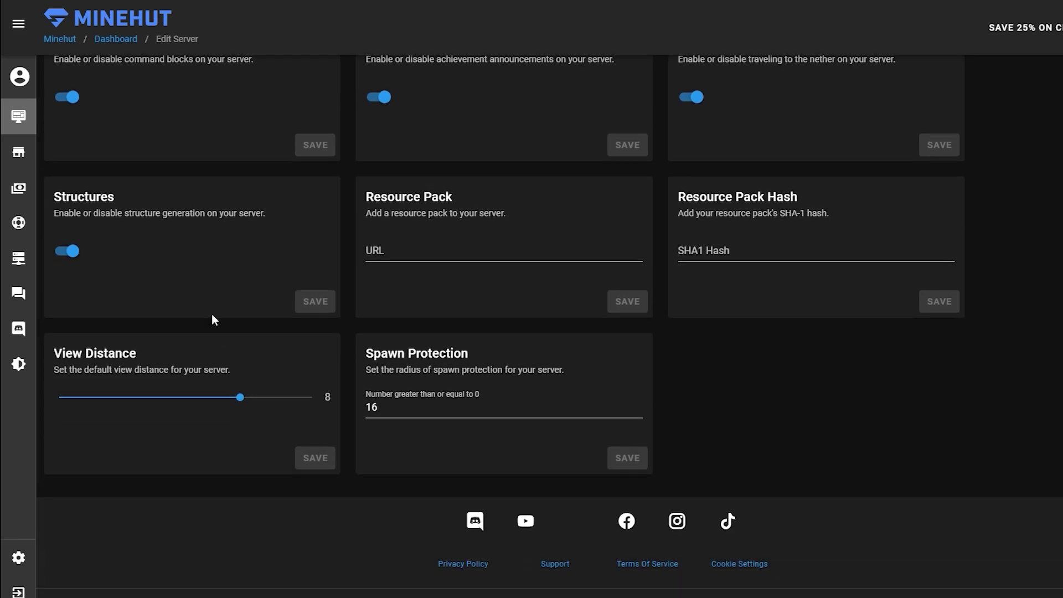
{"action": "scroll", "coordinate": [294, 271], "scroll_direction": "up", "scroll_amount": 1}
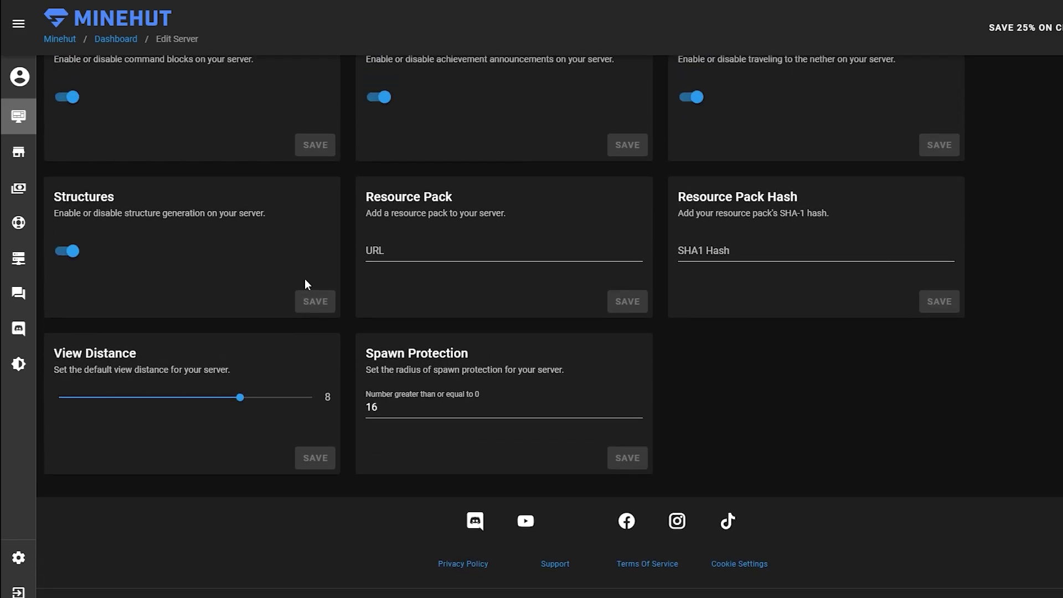
{"action": "left_click", "coordinate": [407, 252]}
{"action": "left_click", "coordinate": [495, 285]}
{"action": "left_click", "coordinate": [777, 251]}
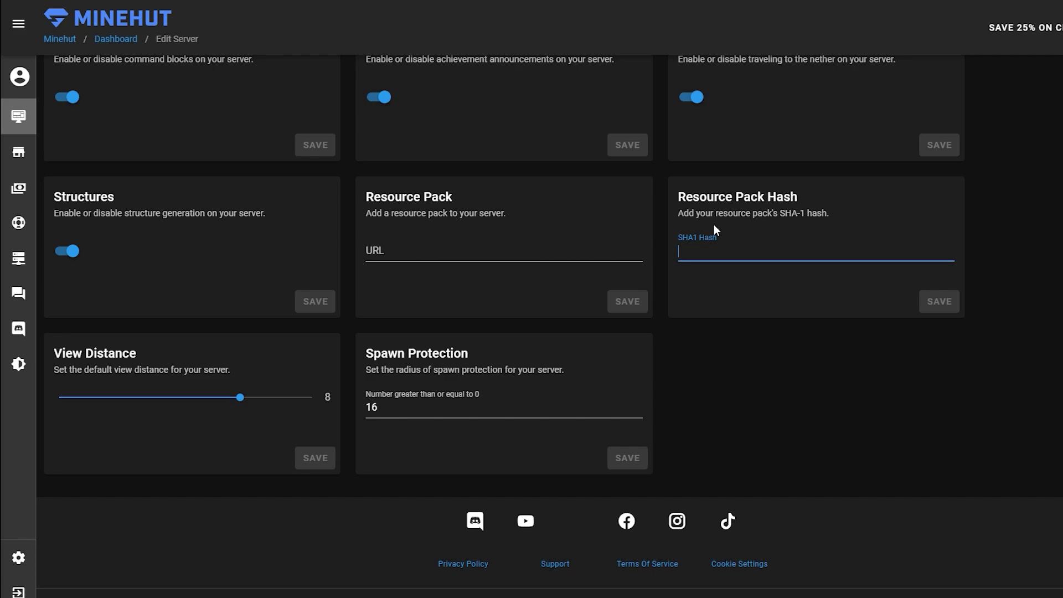
{"action": "left_click", "coordinate": [773, 297]}
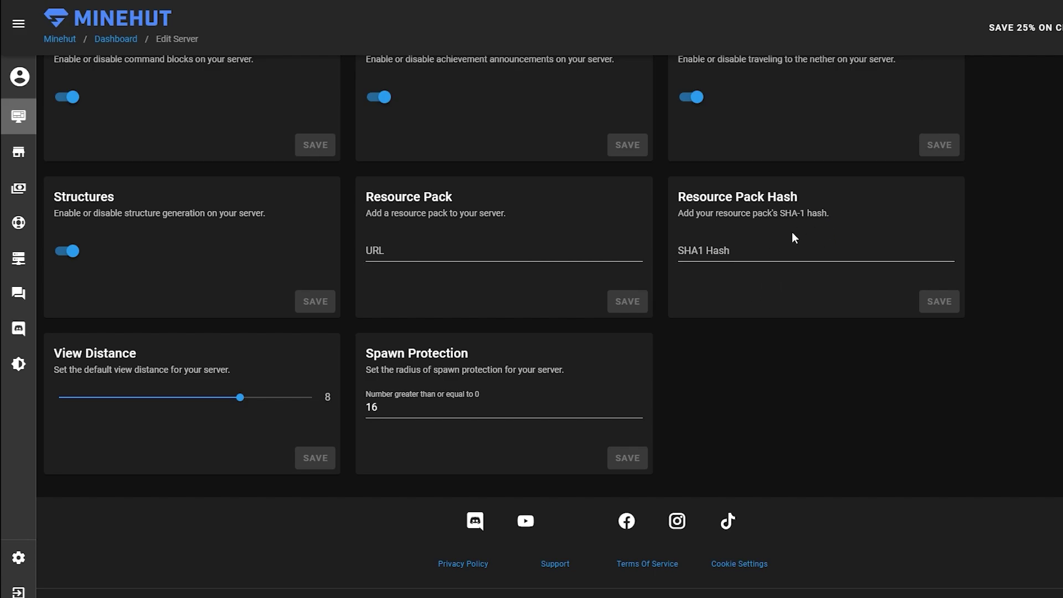
Change spawn protection from 16 to 0 and save it
{"action": "scroll", "coordinate": [553, 363], "scroll_direction": "down", "scroll_amount": 2}
{"action": "scroll", "coordinate": [680, 222], "scroll_direction": "up", "scroll_amount": 1}
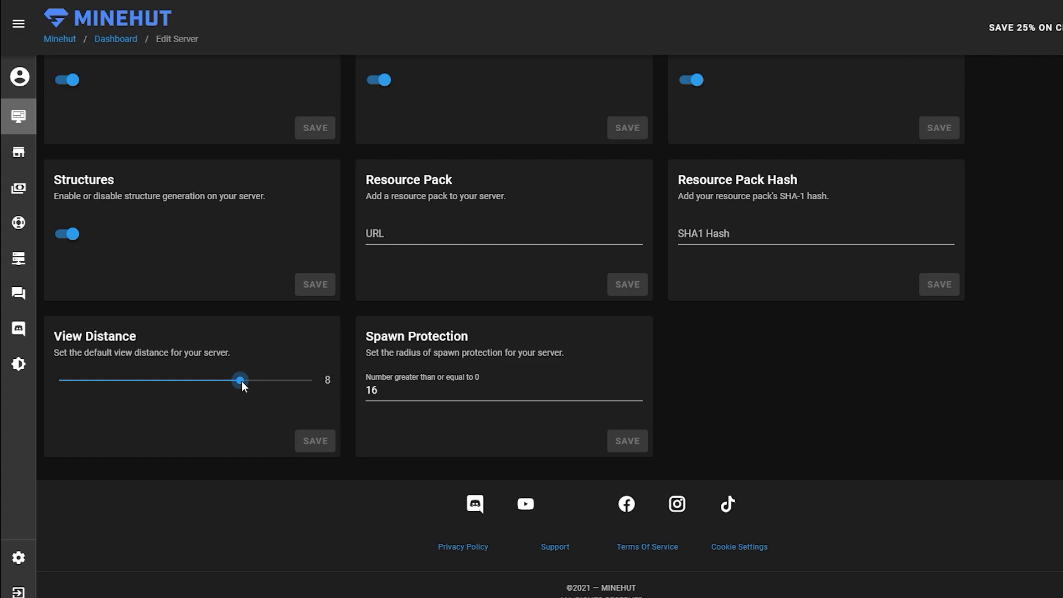
{"action": "left_click", "coordinate": [409, 396]}
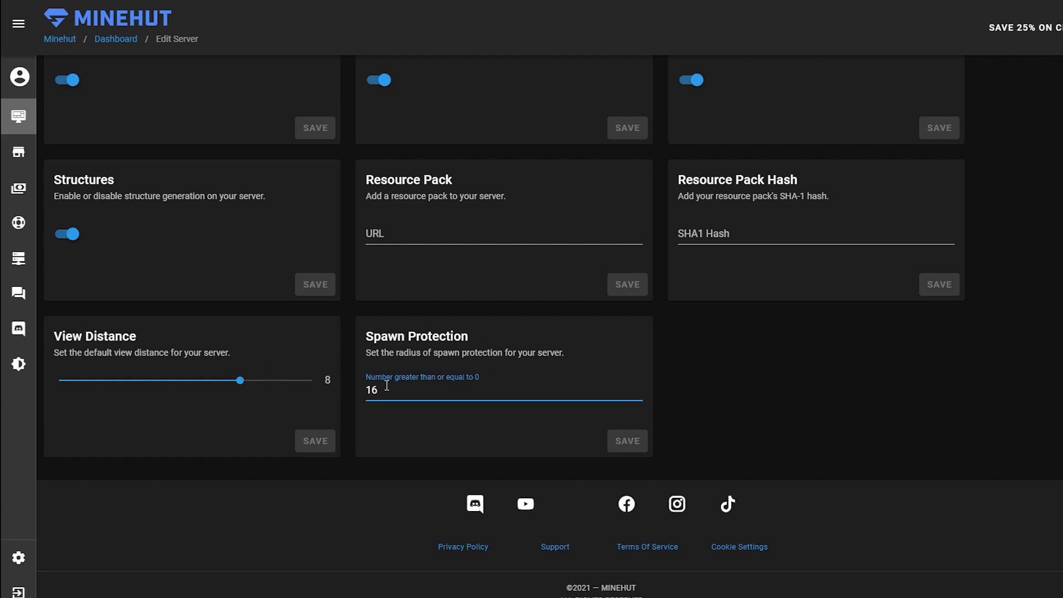
{"action": "left_click_drag", "start_coordinate": [402, 397], "coordinate": [347, 407]}
{"action": "type", "text": "0"}
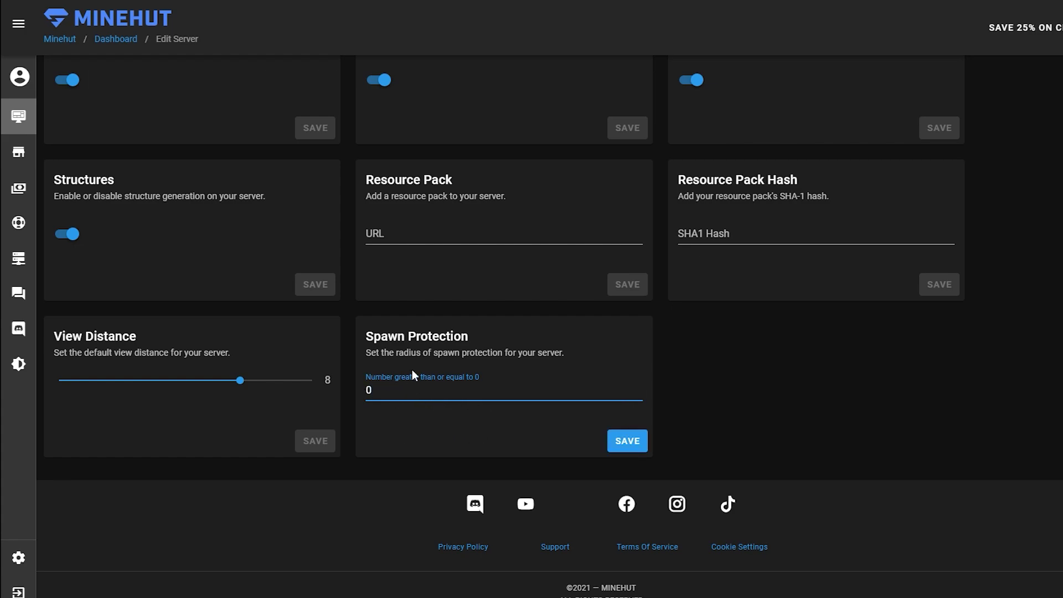
{"action": "left_click", "coordinate": [631, 447]}
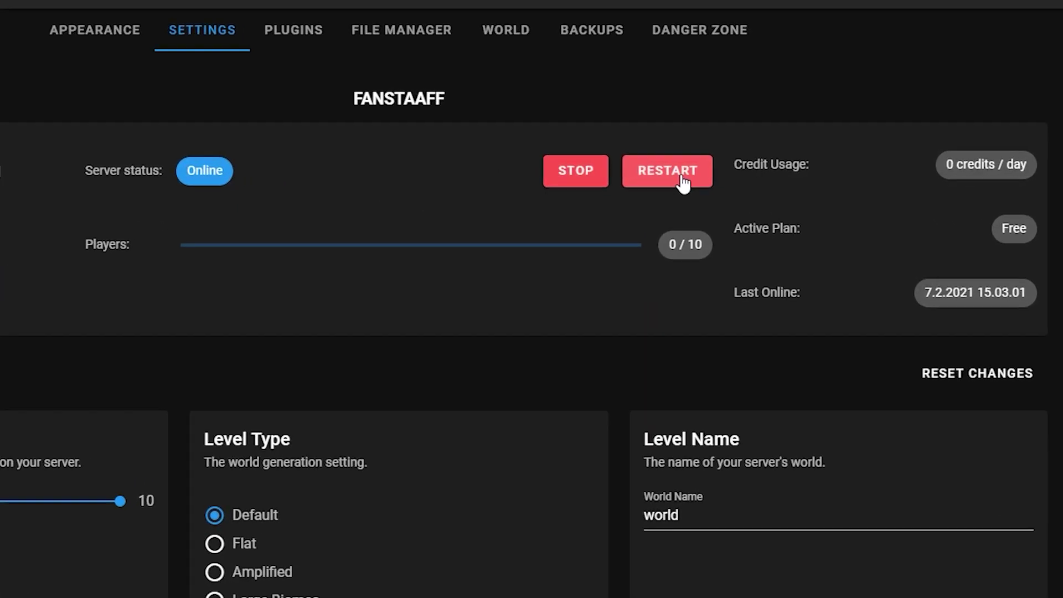
Restart the FanStaaff server and confirm the restart
{"action": "left_click", "coordinate": [701, 175]}
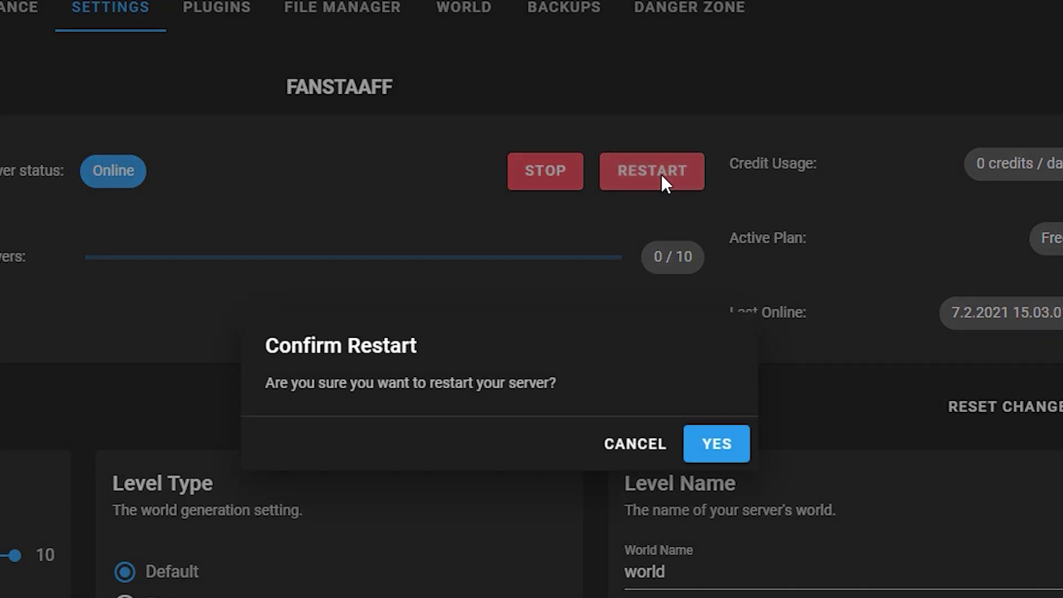
{"action": "left_click", "coordinate": [722, 449]}
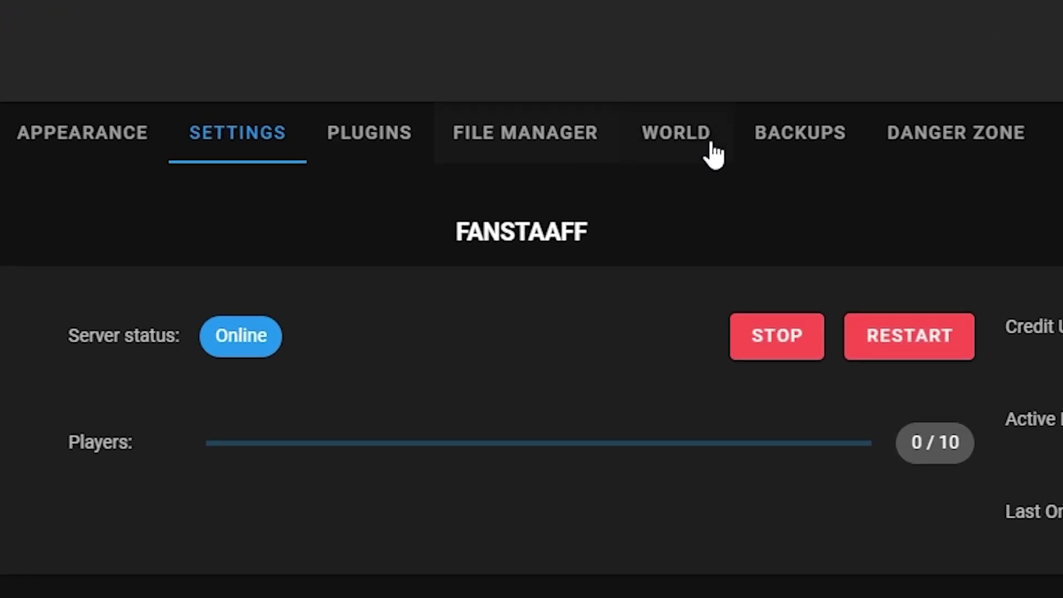
Open the Plugins catalogue and toggle the Installed filter to confirm none are installed
{"action": "left_click", "coordinate": [400, 152]}
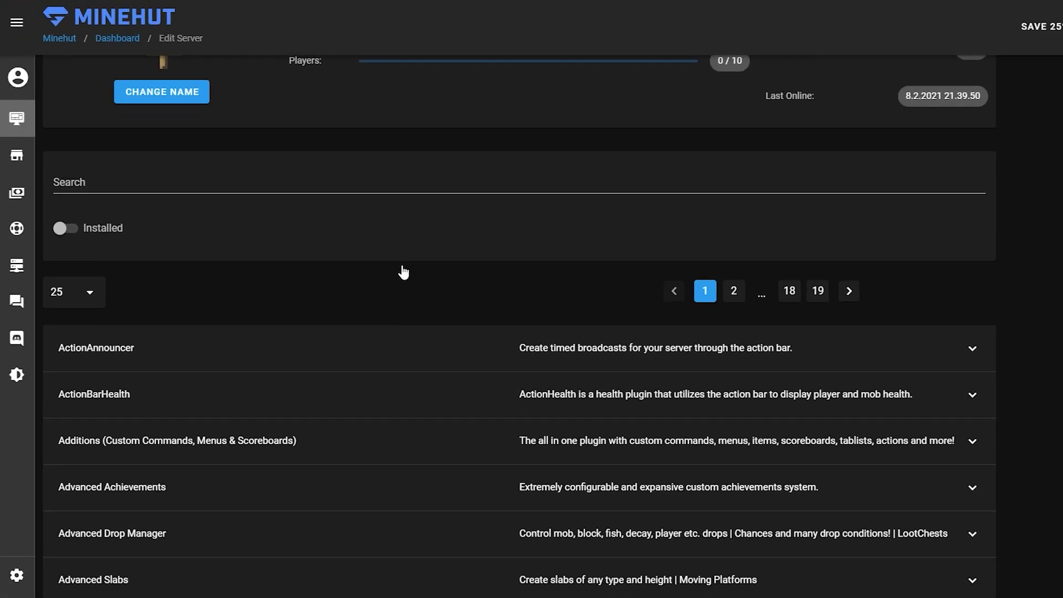
{"action": "scroll", "coordinate": [360, 416], "scroll_direction": "down", "scroll_amount": 1}
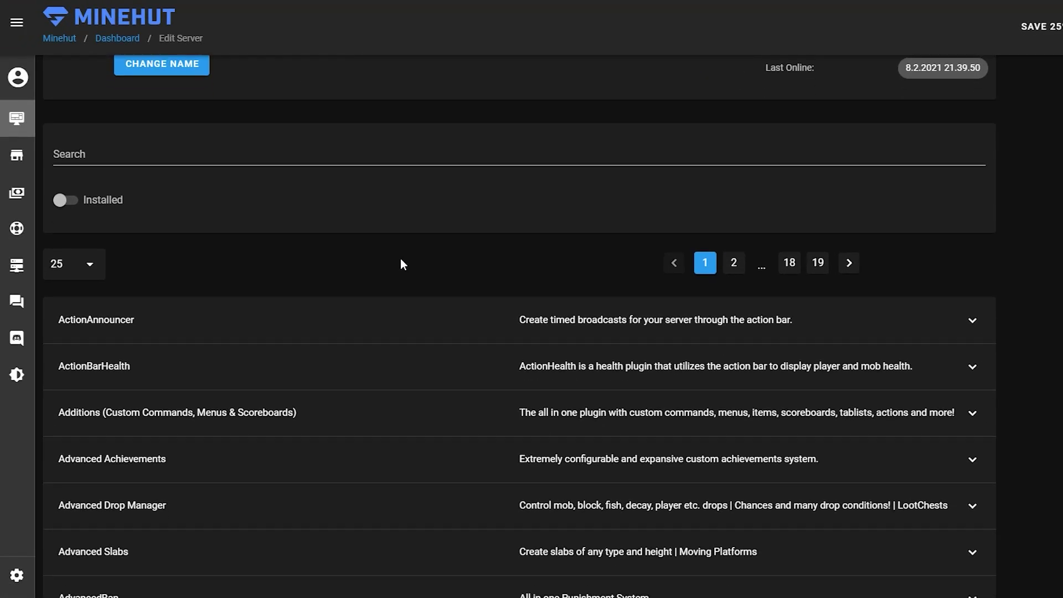
{"action": "scroll", "coordinate": [181, 287], "scroll_direction": "down", "scroll_amount": 2}
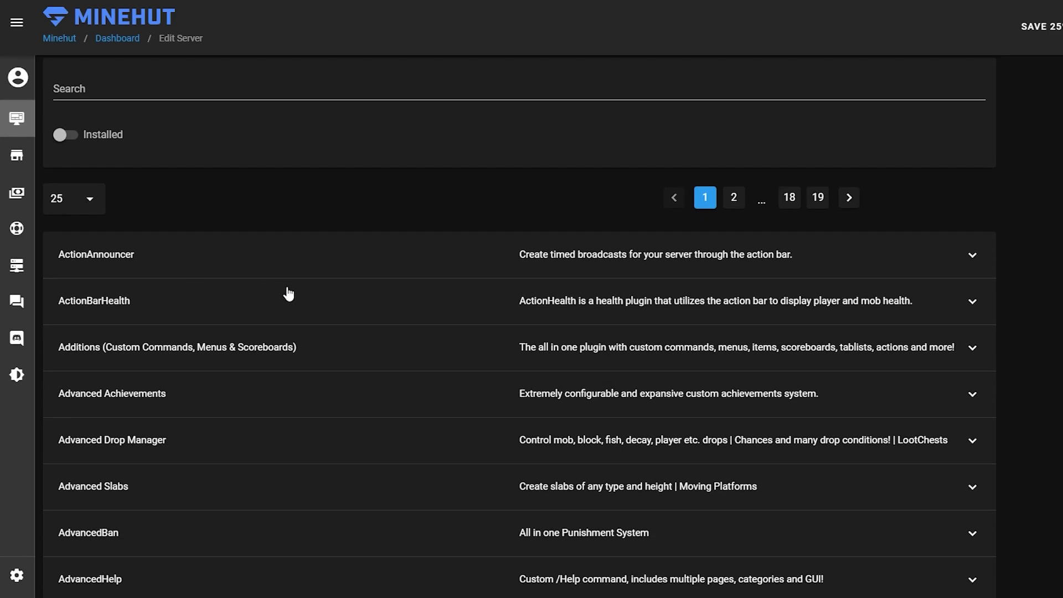
{"action": "scroll", "coordinate": [304, 296], "scroll_direction": "up", "scroll_amount": 2}
{"action": "scroll", "coordinate": [210, 295], "scroll_direction": "up", "scroll_amount": 2}
{"action": "left_click", "coordinate": [65, 265]}
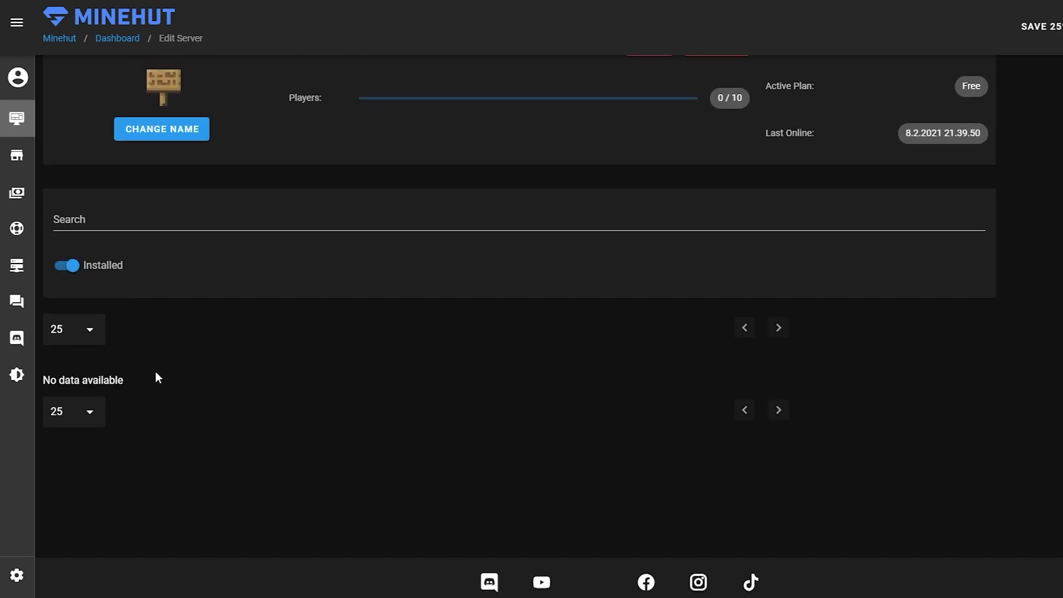
{"action": "left_click", "coordinate": [71, 267]}
{"action": "scroll", "coordinate": [332, 364], "scroll_direction": "down", "scroll_amount": 1}
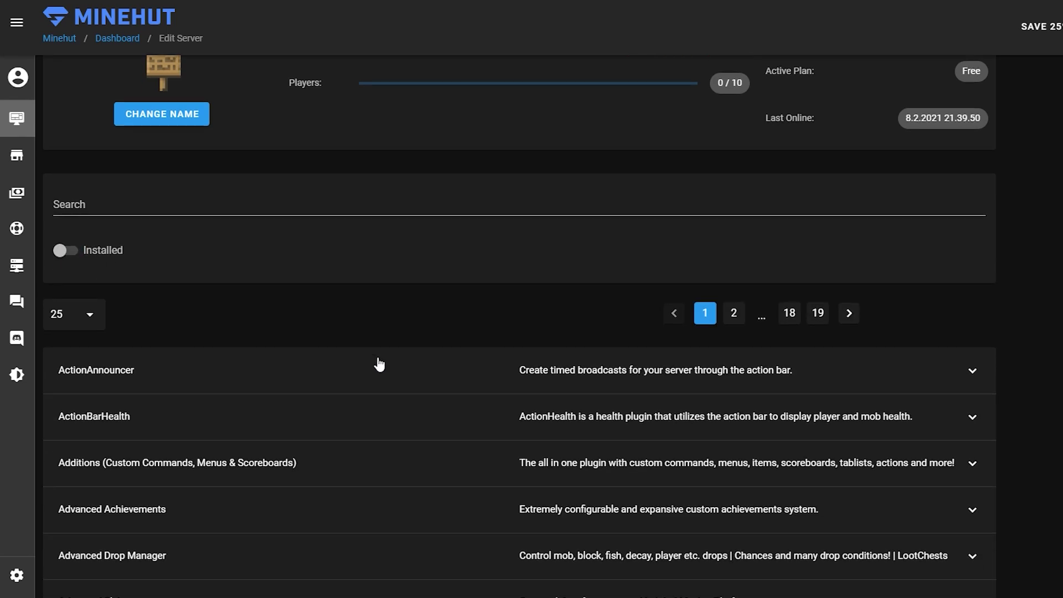
{"action": "scroll", "coordinate": [382, 364], "scroll_direction": "down", "scroll_amount": 2}
{"action": "scroll", "coordinate": [355, 376], "scroll_direction": "up", "scroll_amount": 5}
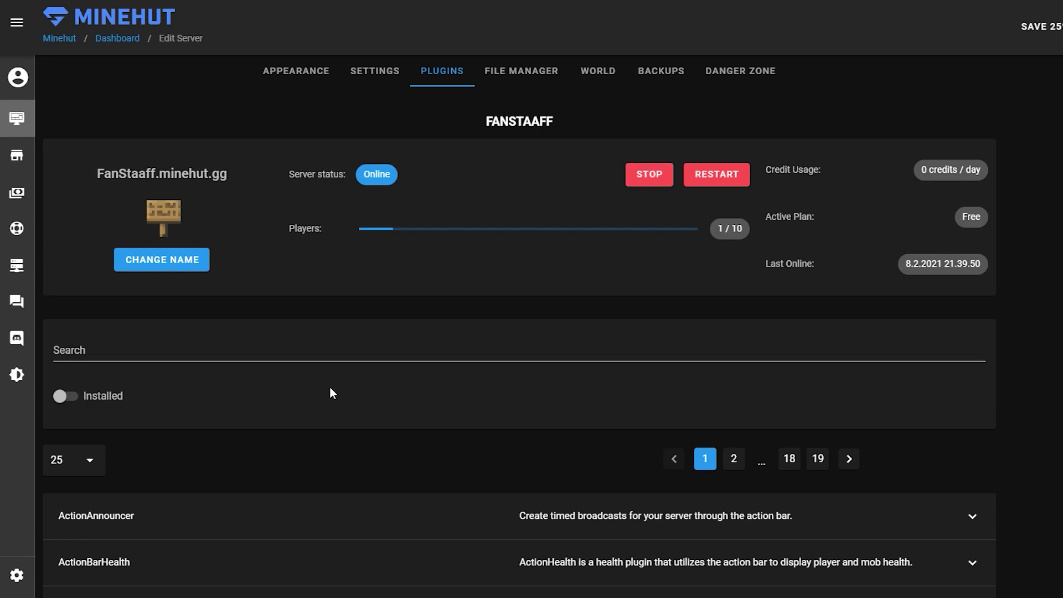
Open the File Manager and browse the logs, plugins, world folders and bukkit.yml
{"action": "left_click", "coordinate": [548, 72]}
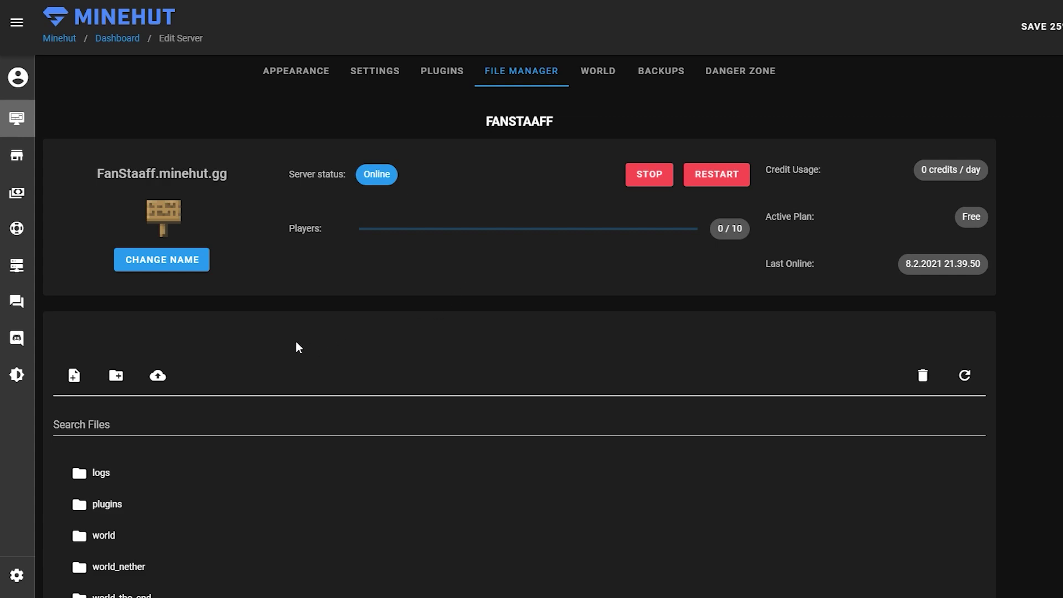
{"action": "scroll", "coordinate": [292, 347], "scroll_direction": "down", "scroll_amount": 6}
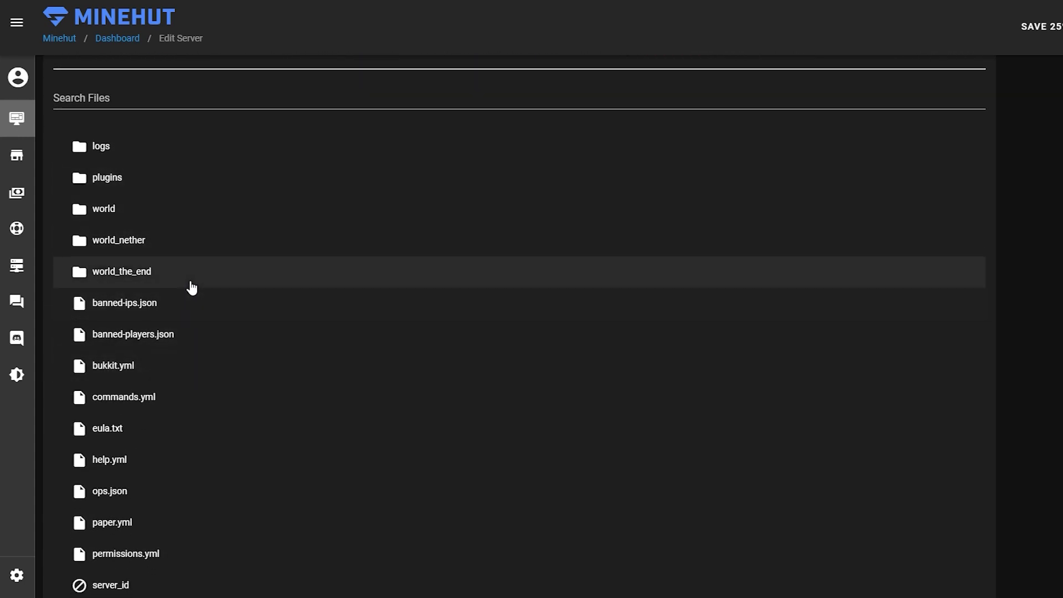
{"action": "scroll", "coordinate": [167, 227], "scroll_direction": "down", "scroll_amount": 1}
{"action": "scroll", "coordinate": [166, 244], "scroll_direction": "up", "scroll_amount": 2}
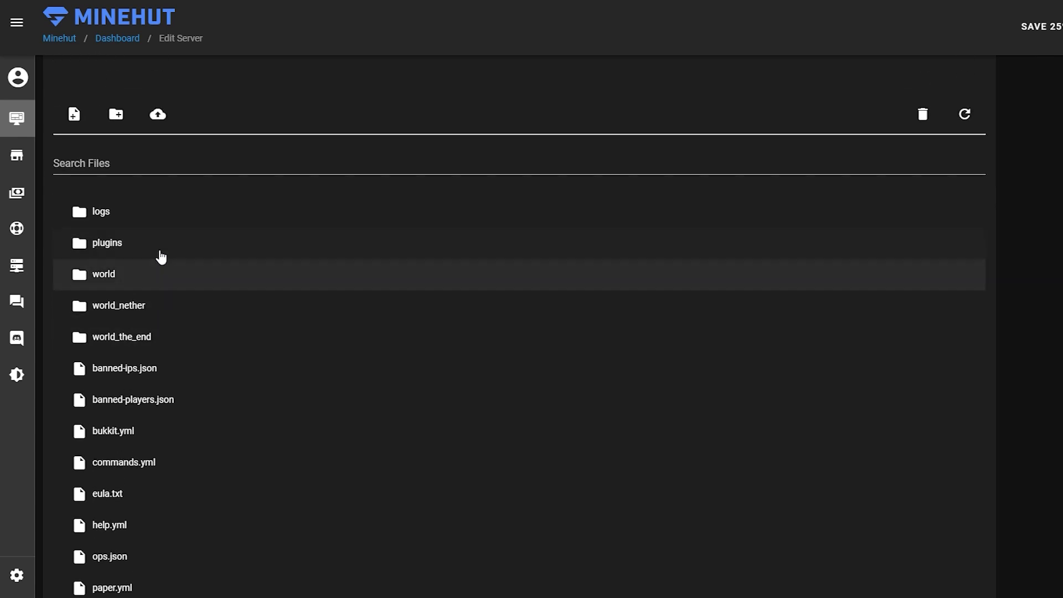
{"action": "scroll", "coordinate": [201, 340], "scroll_direction": "down", "scroll_amount": 4}
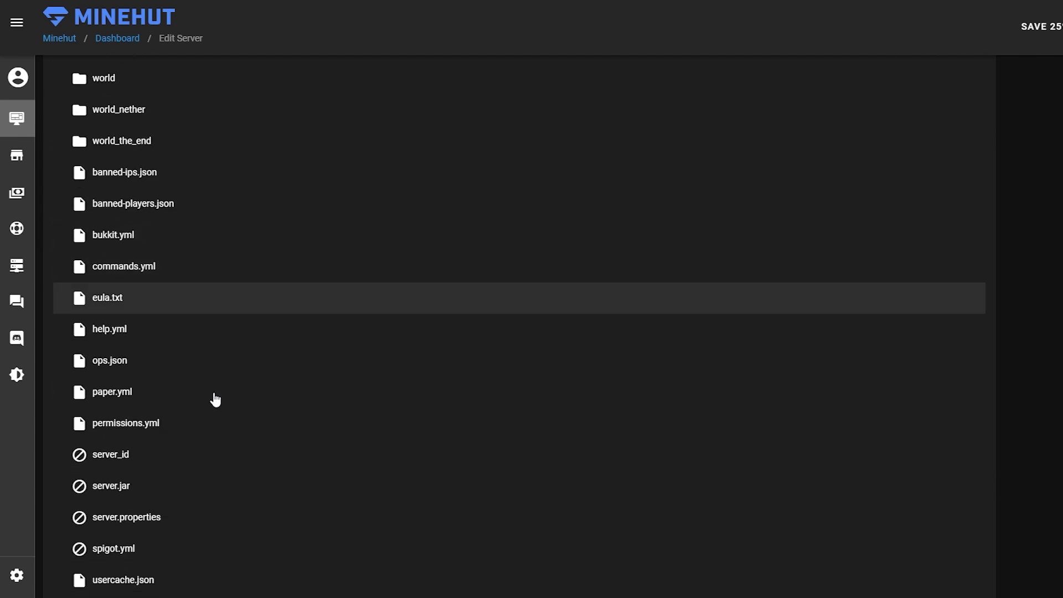
{"action": "scroll", "coordinate": [227, 442], "scroll_direction": "down", "scroll_amount": 1}
{"action": "scroll", "coordinate": [230, 441], "scroll_direction": "up", "scroll_amount": 6}
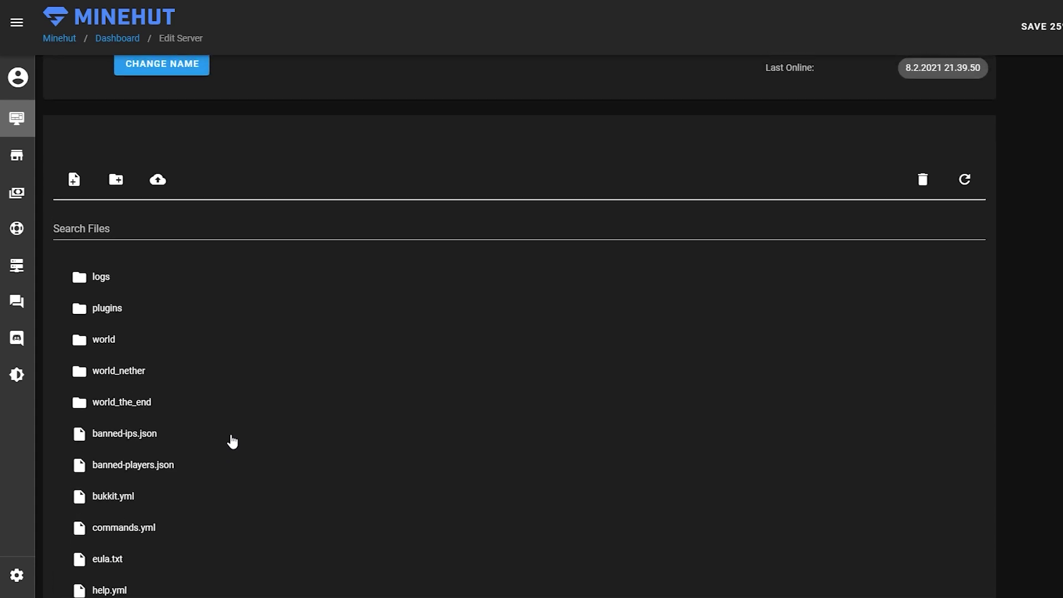
Open the World page and review its Save, Reset, Seed and Upload World panels
{"action": "scroll", "coordinate": [217, 363], "scroll_direction": "up", "scroll_amount": 4}
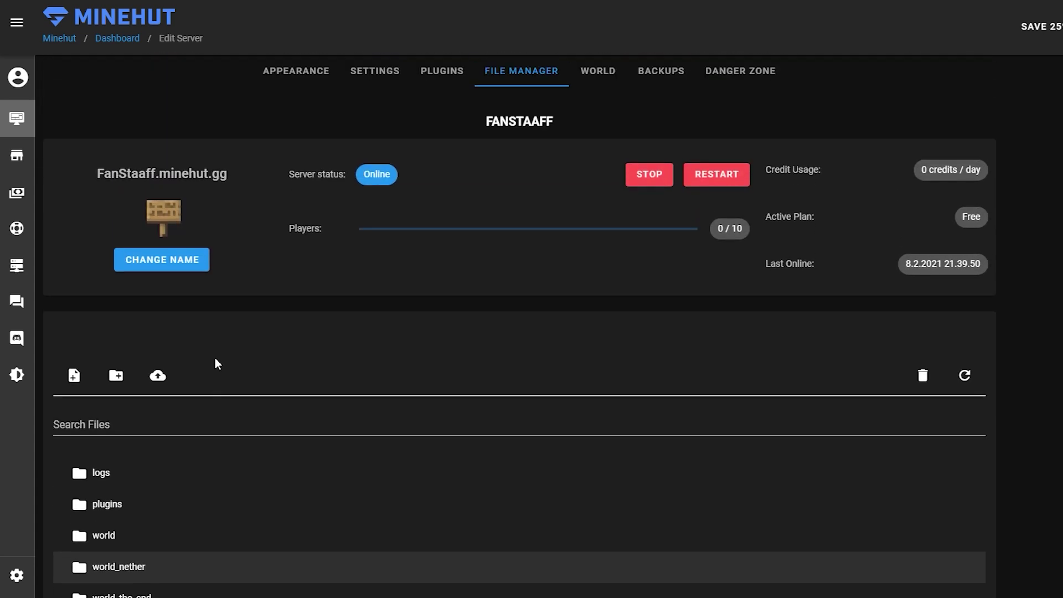
{"action": "left_click", "coordinate": [598, 70]}
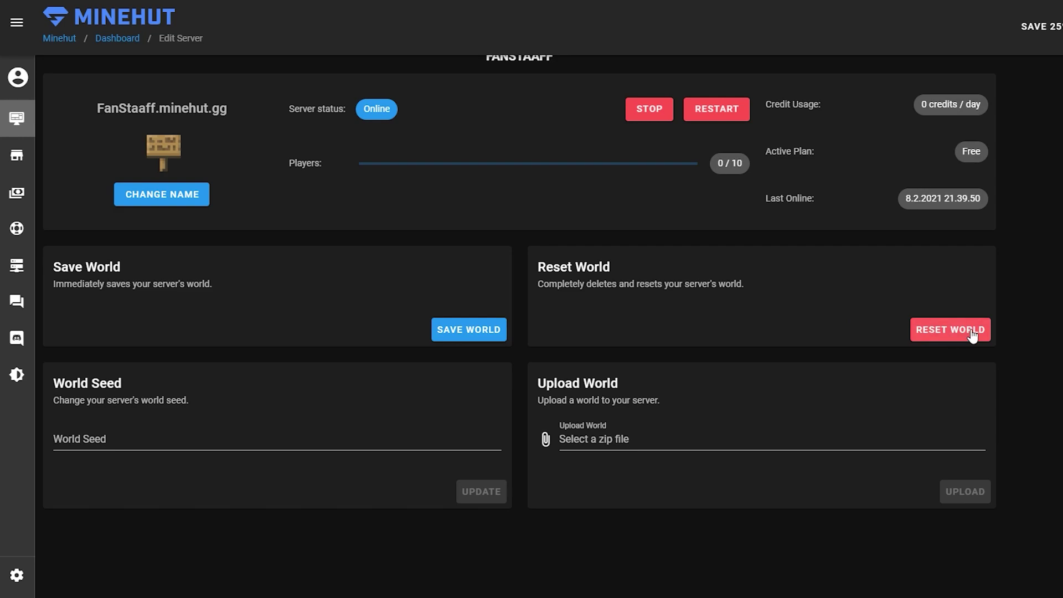
{"action": "scroll", "coordinate": [434, 357], "scroll_direction": "down", "scroll_amount": 3}
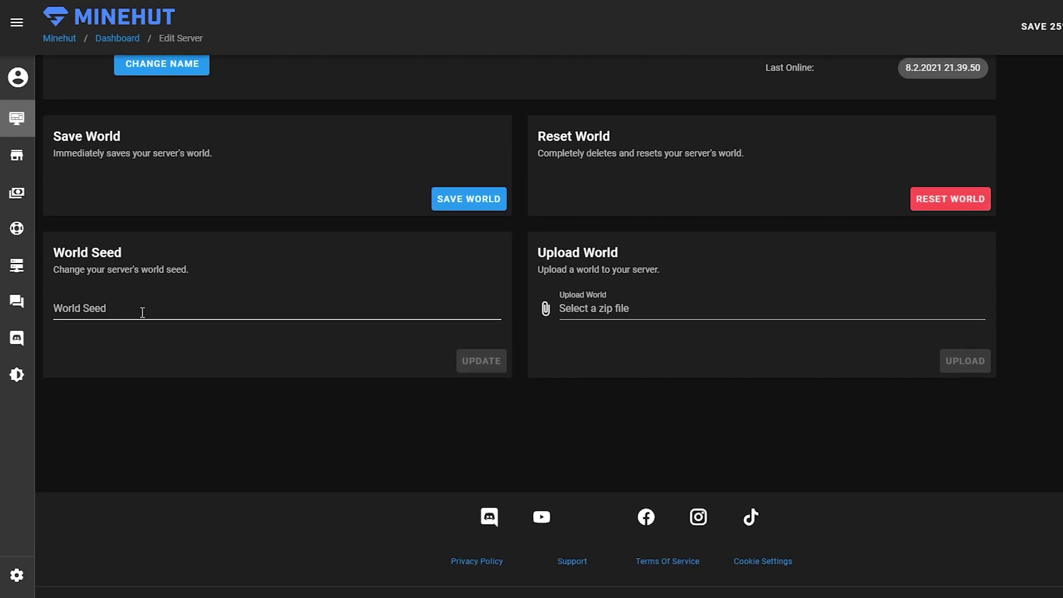
{"action": "scroll", "coordinate": [633, 314], "scroll_direction": "up", "scroll_amount": 3}
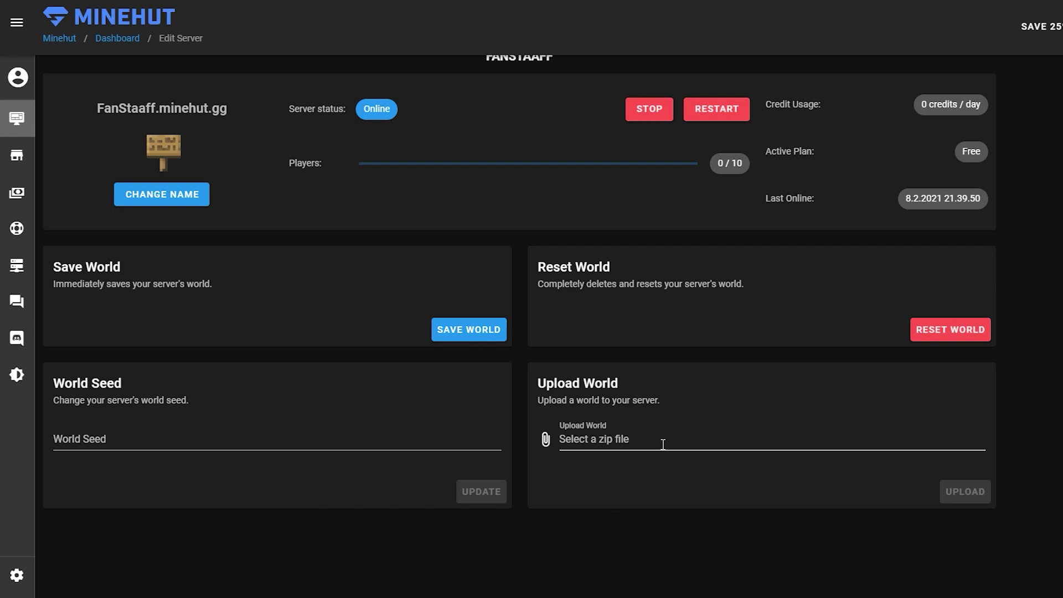
{"action": "scroll", "coordinate": [582, 383], "scroll_direction": "up", "scroll_amount": 2}
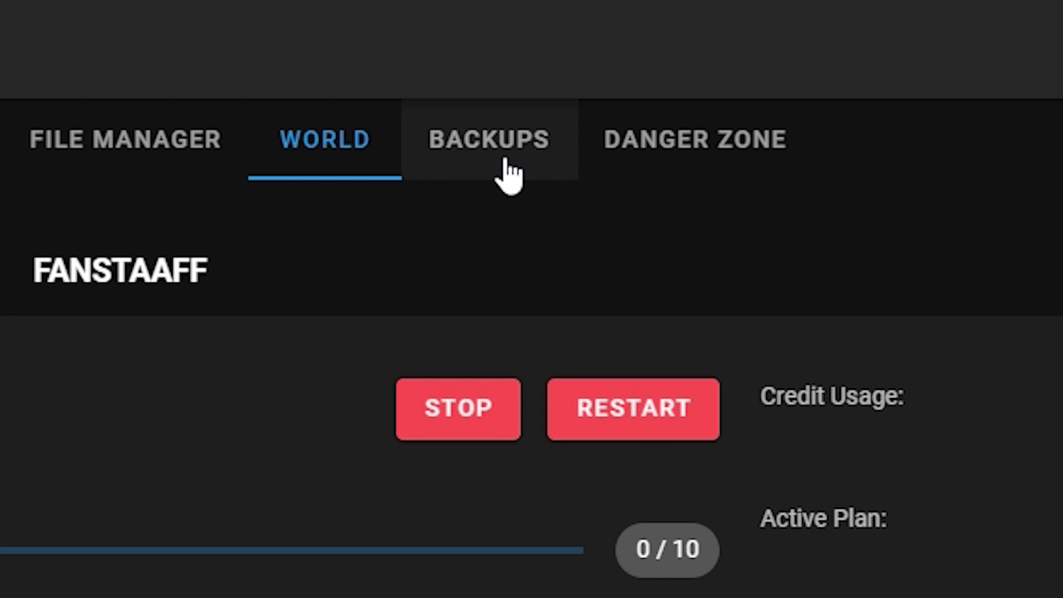
Show the Backups page: last save 7.2.2021 15.18.46, 0 of 1 backup slots used
{"action": "left_click", "coordinate": [506, 162]}
{"action": "scroll", "coordinate": [439, 284], "scroll_direction": "down", "scroll_amount": 2}
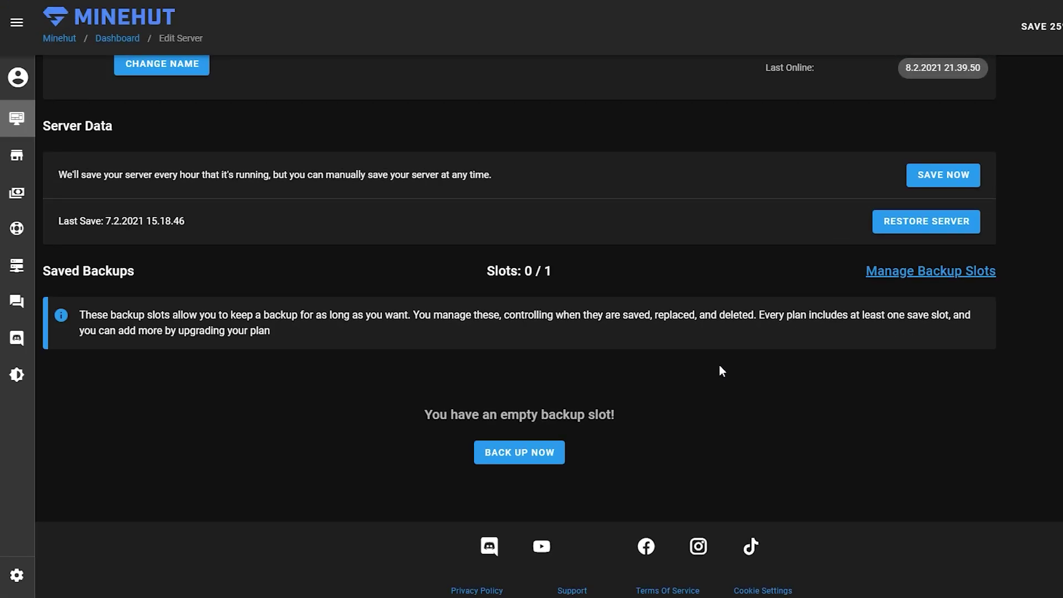
{"action": "scroll", "coordinate": [719, 364], "scroll_direction": "up", "scroll_amount": 2}
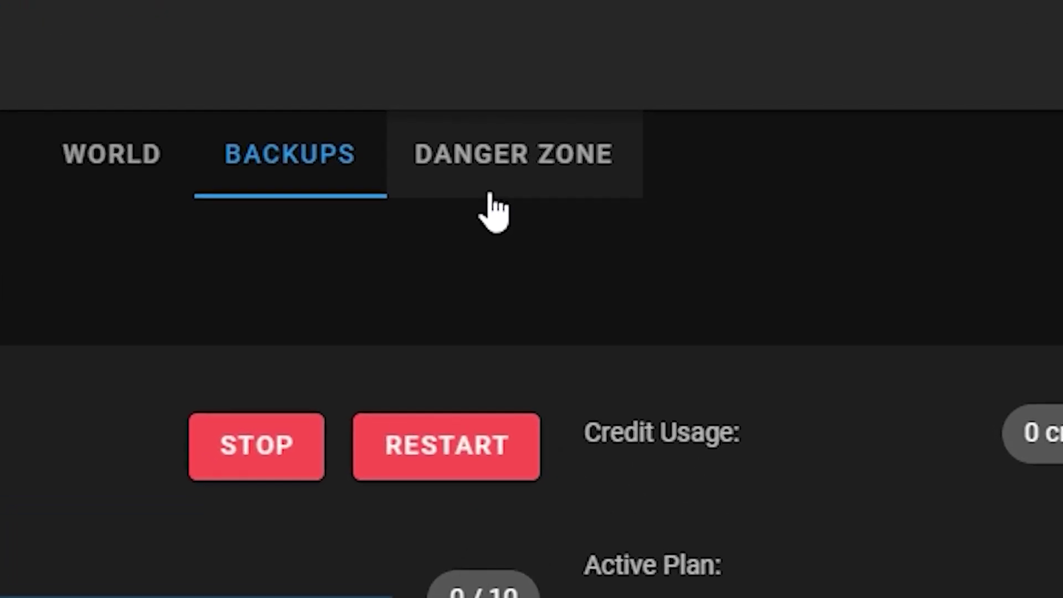
Show the Danger Zone page with Force Hibernate, Reset Server and Repair Files options
{"action": "left_click", "coordinate": [490, 191]}
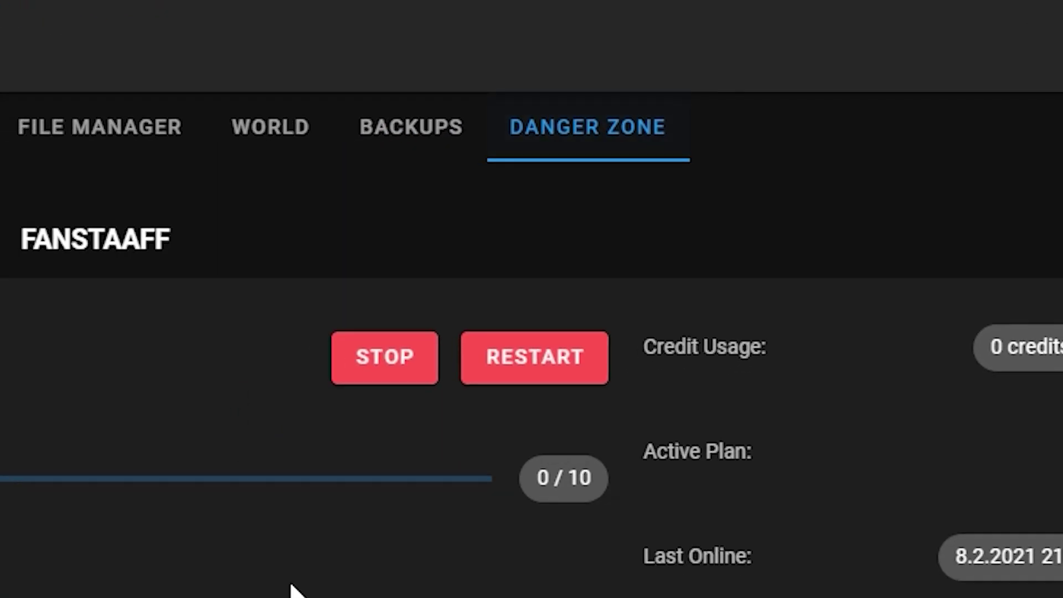
{"action": "scroll", "coordinate": [566, 299], "scroll_direction": "down", "scroll_amount": 2}
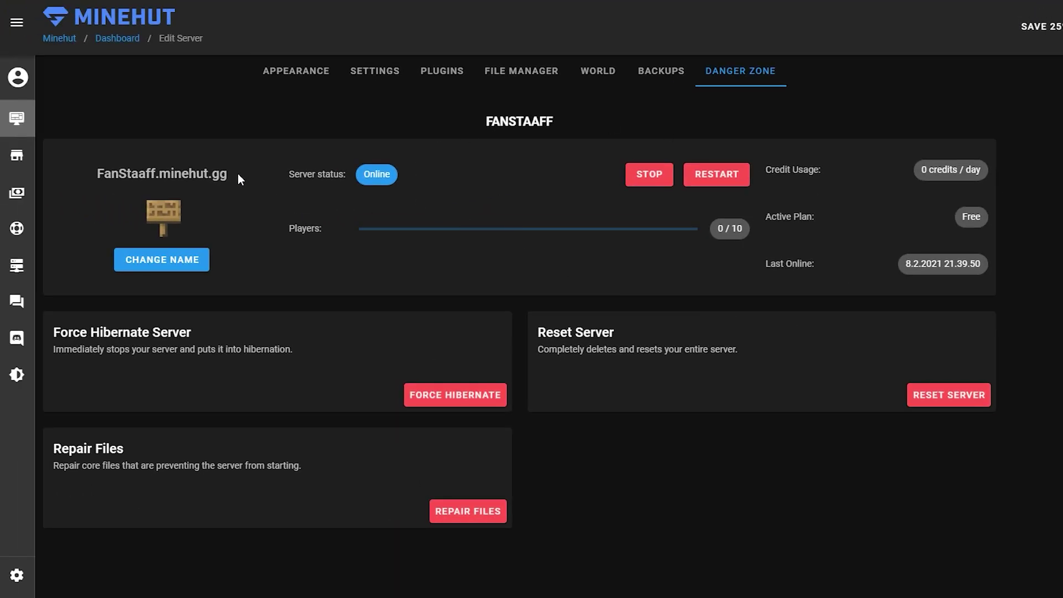
Copy the server's minehut.gg address and join it through Minecraft's Direct Connection
{"action": "left_click_drag", "start_coordinate": [231, 174], "coordinate": [98, 174]}
{"action": "key", "text": "ctrl+c"}
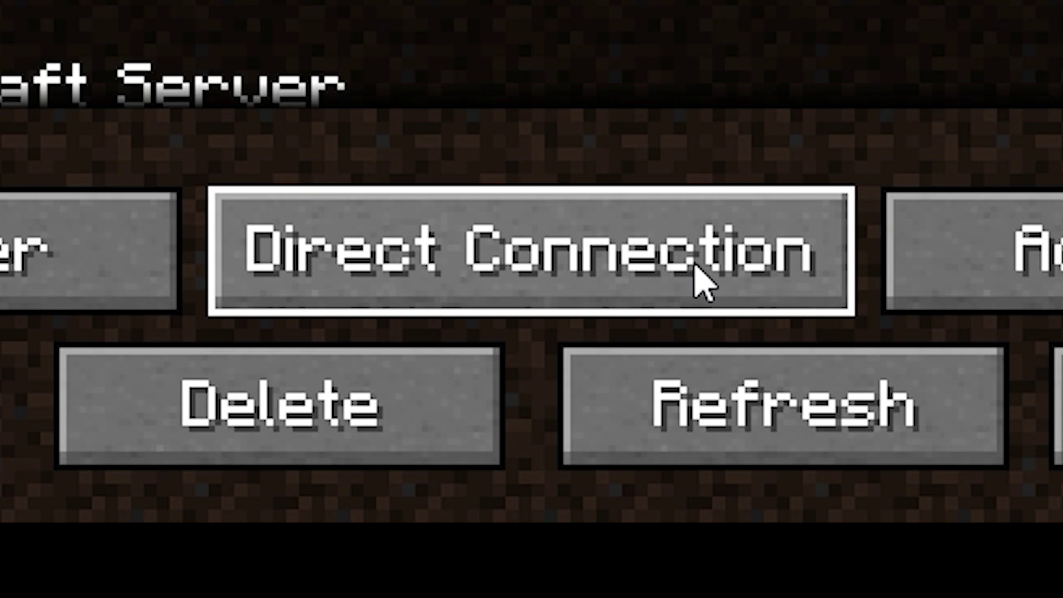
{"action": "left_click", "coordinate": [524, 292]}
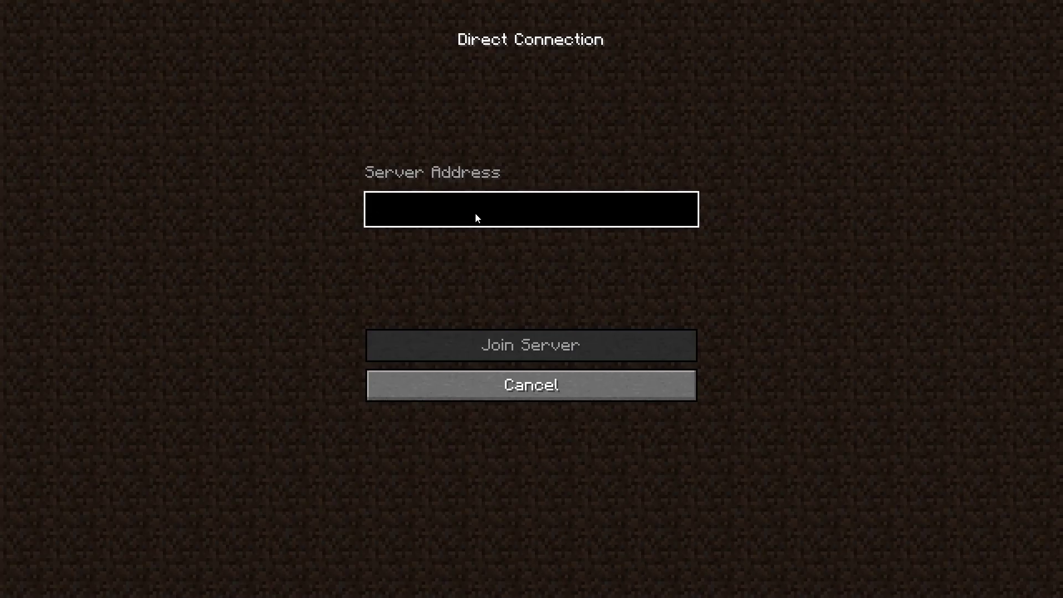
{"action": "key", "text": "ctrl+v"}
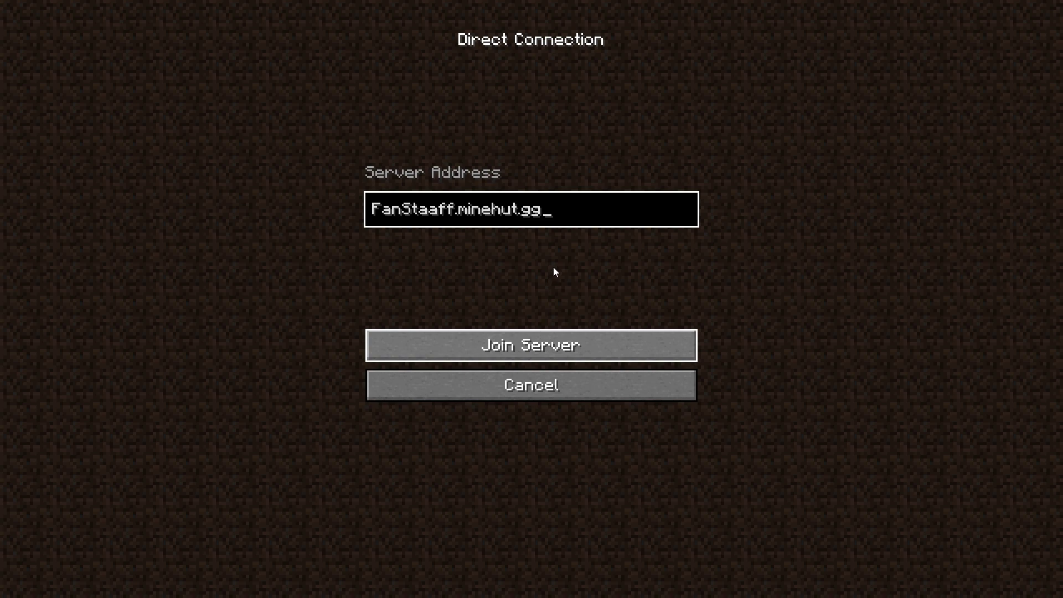
{"action": "key", "text": "Return"}
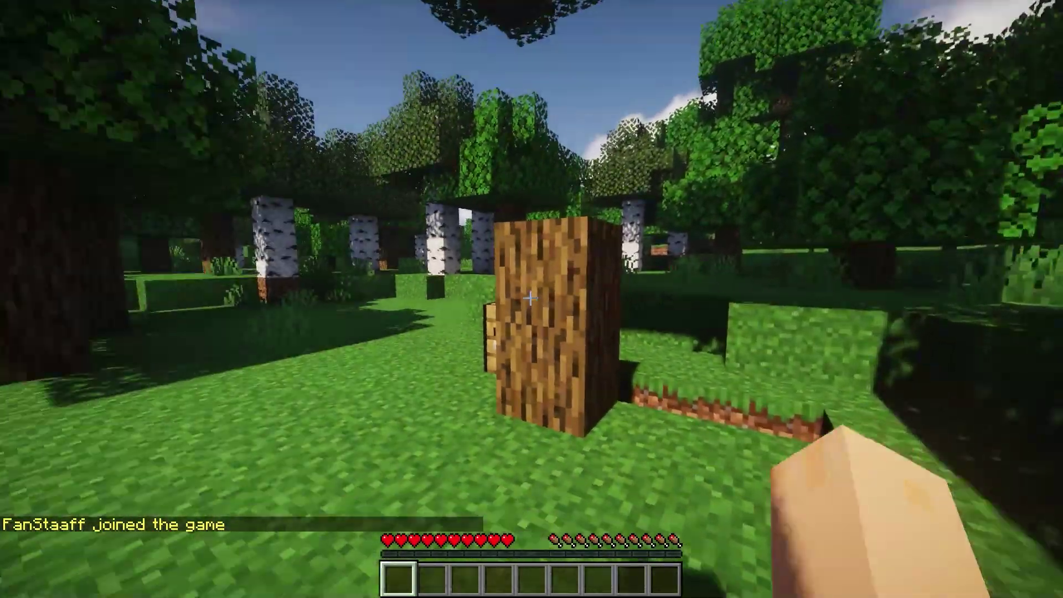
{"action": "key", "text": "a"}
{"action": "key", "text": "space"}
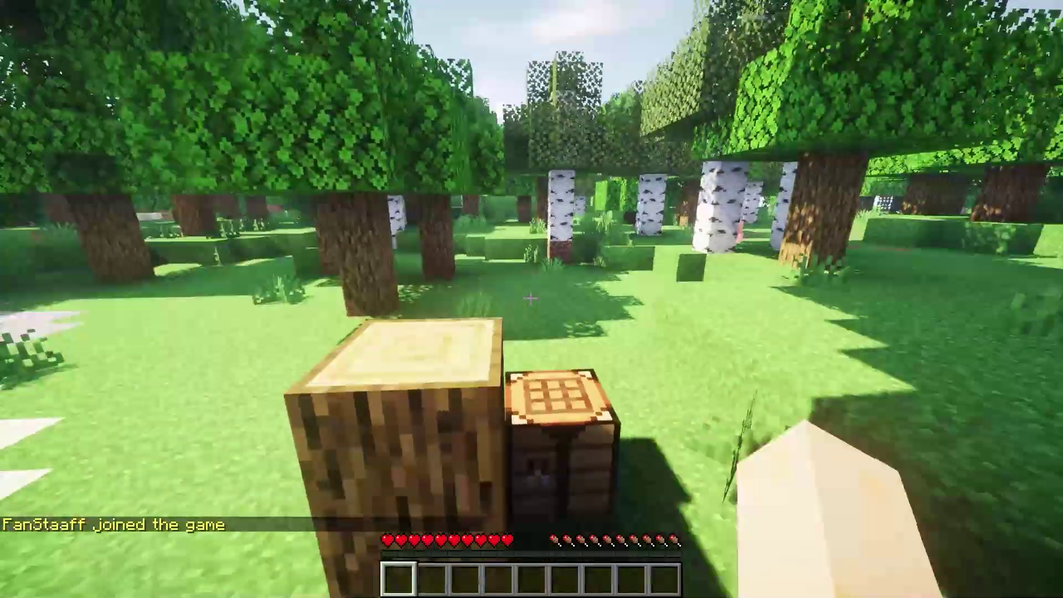
{"action": "key", "text": "w"}
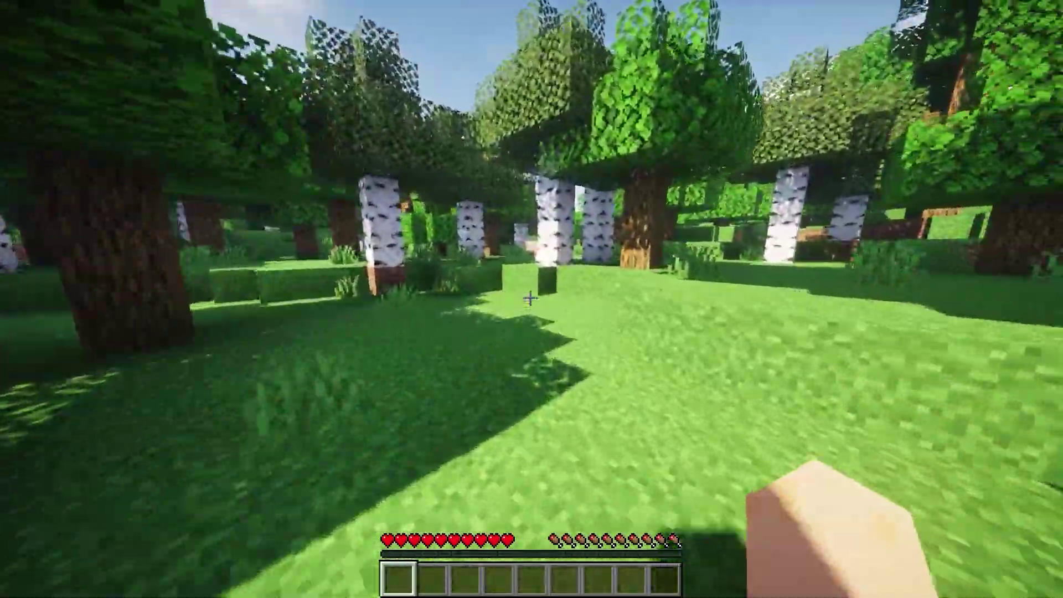
{"action": "key", "text": "w"}
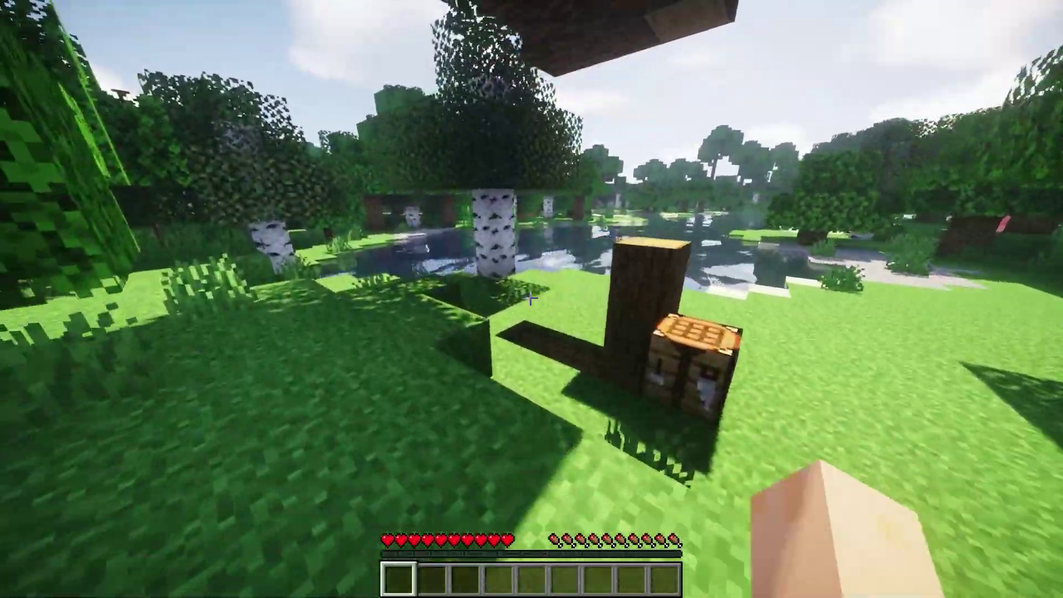
{"action": "key", "text": "s"}
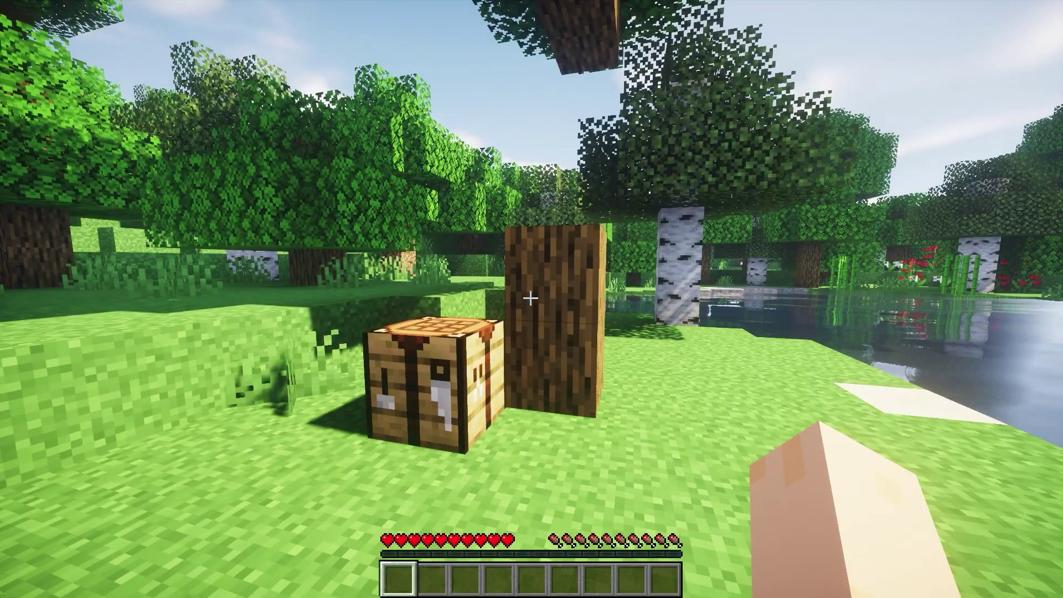
{"action": "key", "text": "w"}
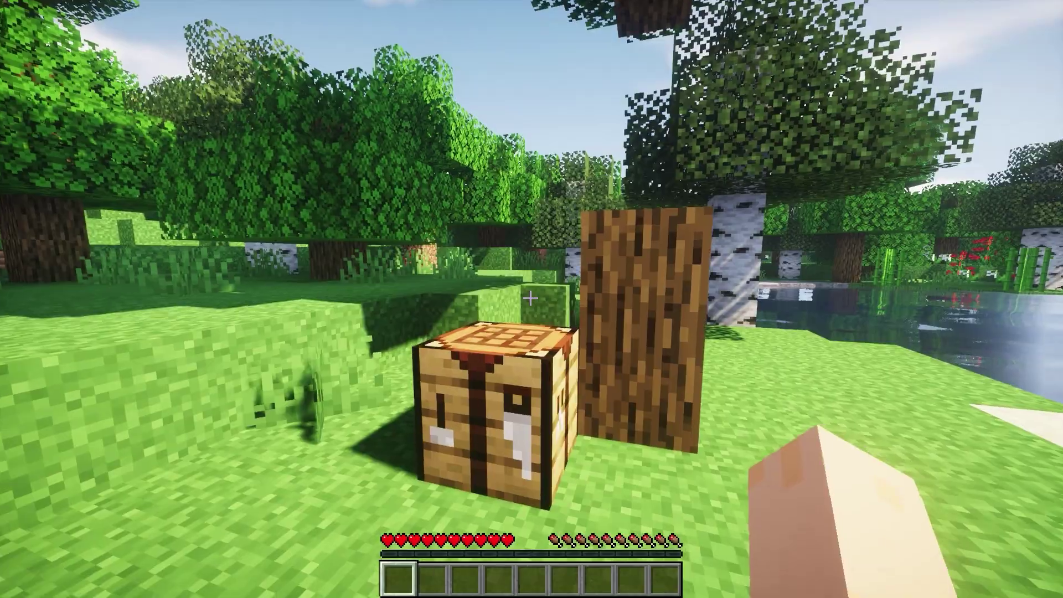
{"action": "key", "text": "w"}
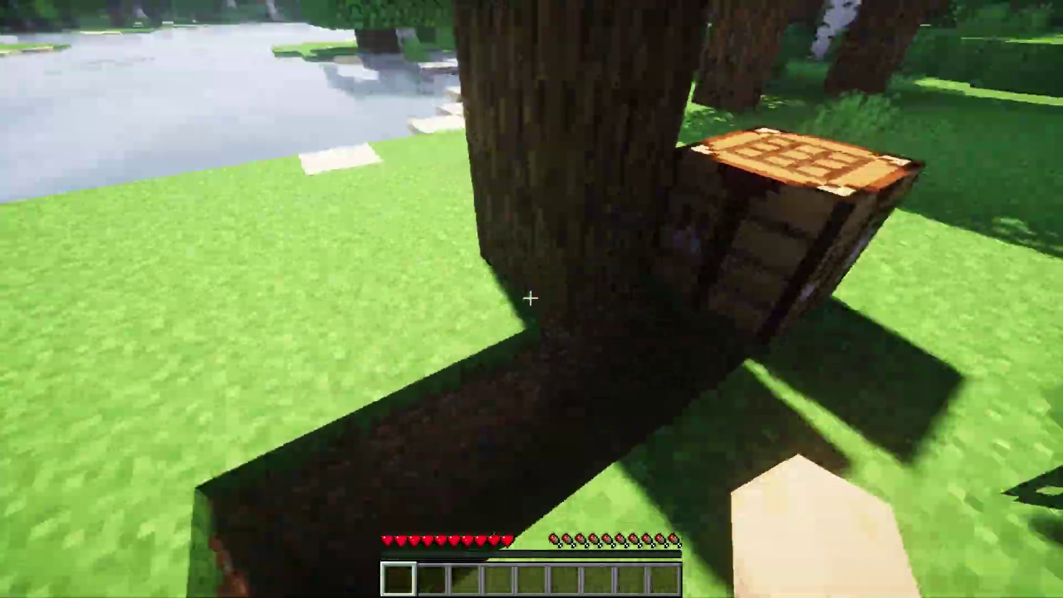
{"action": "key", "text": "s"}
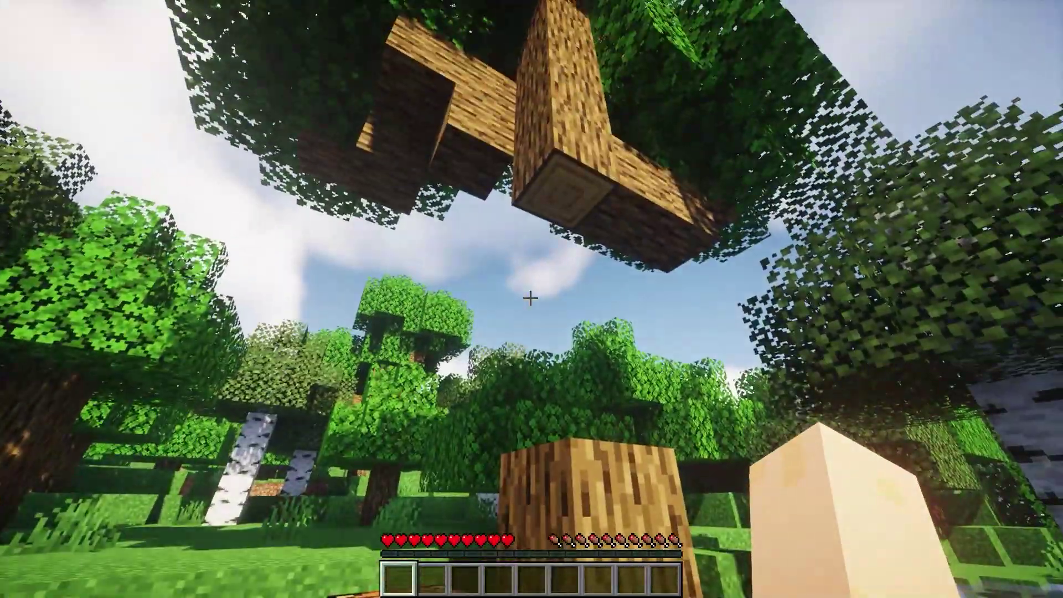
{"action": "key", "text": "w"}
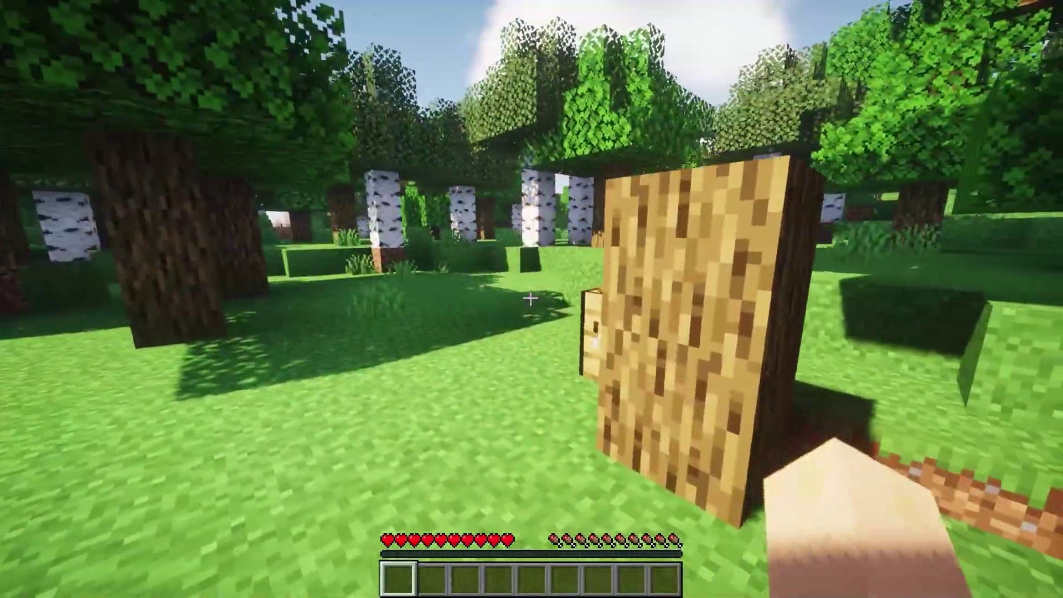
{"action": "key", "text": "s"}
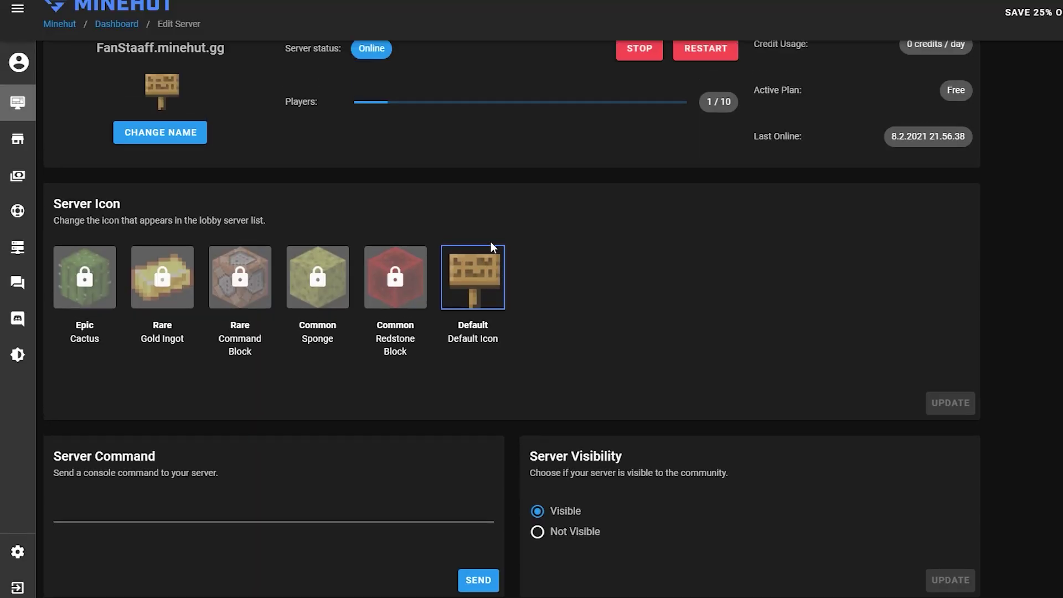
Send the console command op with your own username from the Server Command field
{"action": "scroll", "coordinate": [471, 247], "scroll_direction": "up", "scroll_amount": 2}
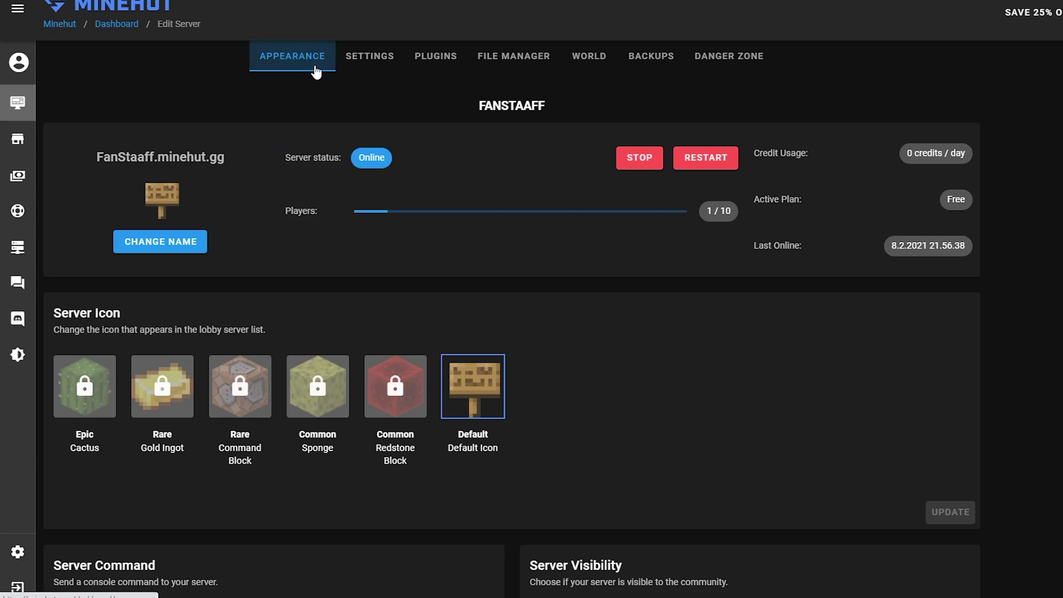
{"action": "scroll", "coordinate": [357, 185], "scroll_direction": "down", "scroll_amount": 5}
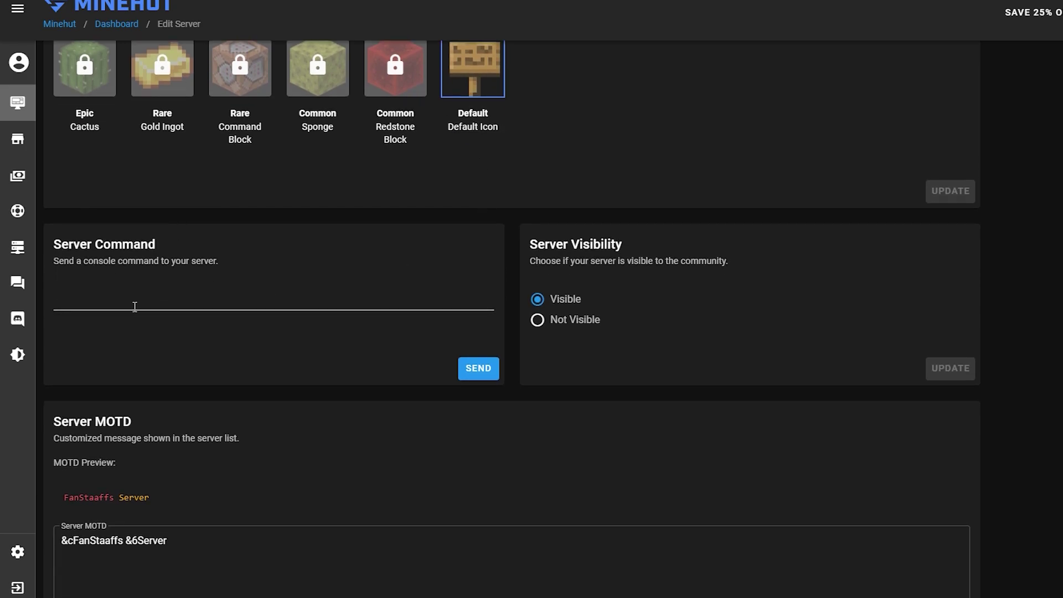
{"action": "left_click", "coordinate": [134, 306]}
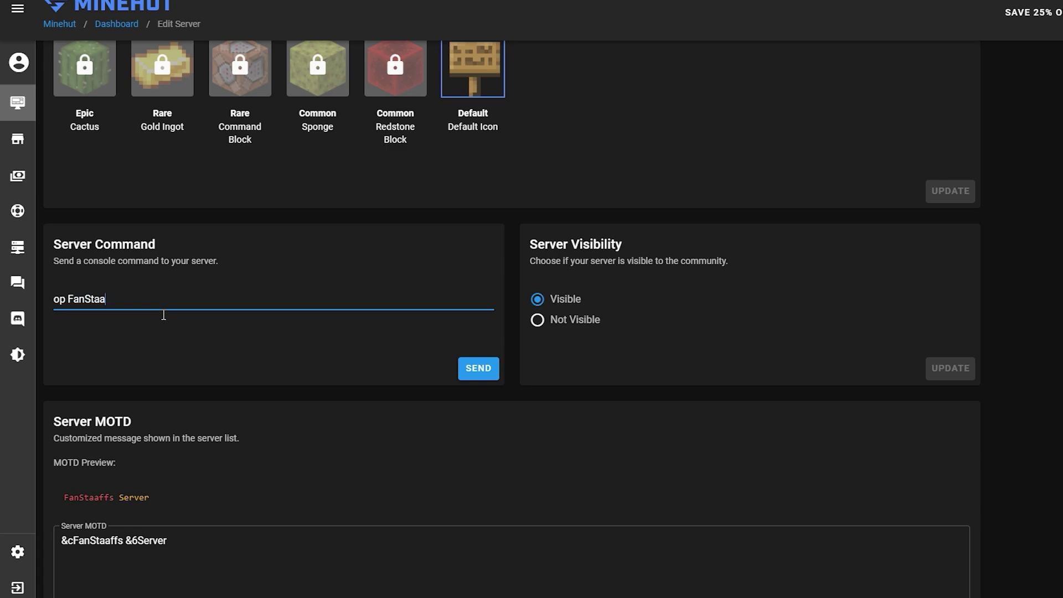
{"action": "type", "text": "op FanStaaff"}
{"action": "left_click", "coordinate": [477, 375]}
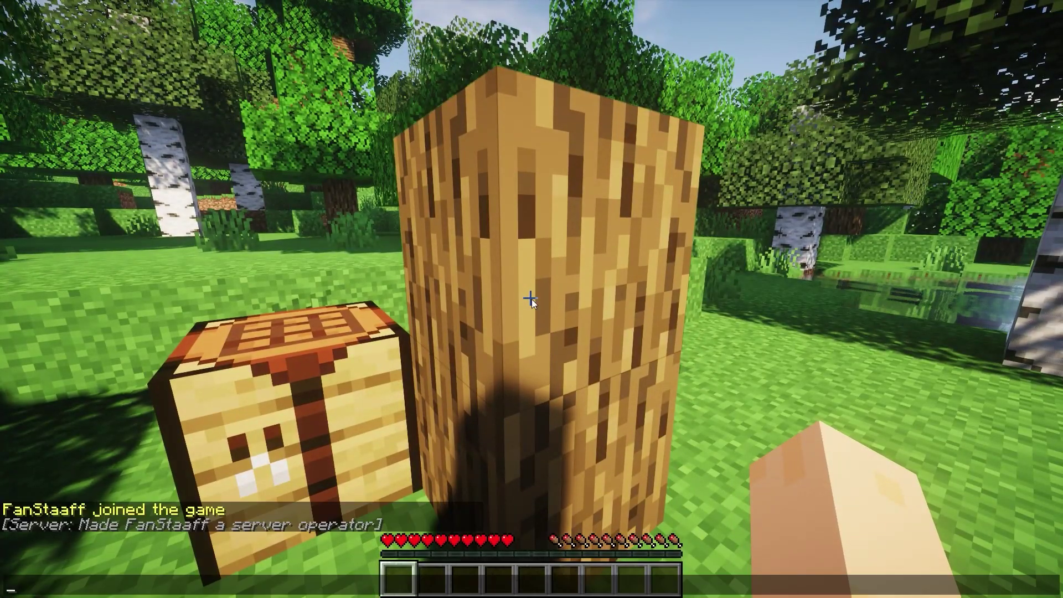
Run /gamemode creative in chat to put the player in Creative Mode
{"action": "type", "text": "/?"}
{"action": "key", "text": "BackSpace"}
{"action": "type", "text": "gamemode"}
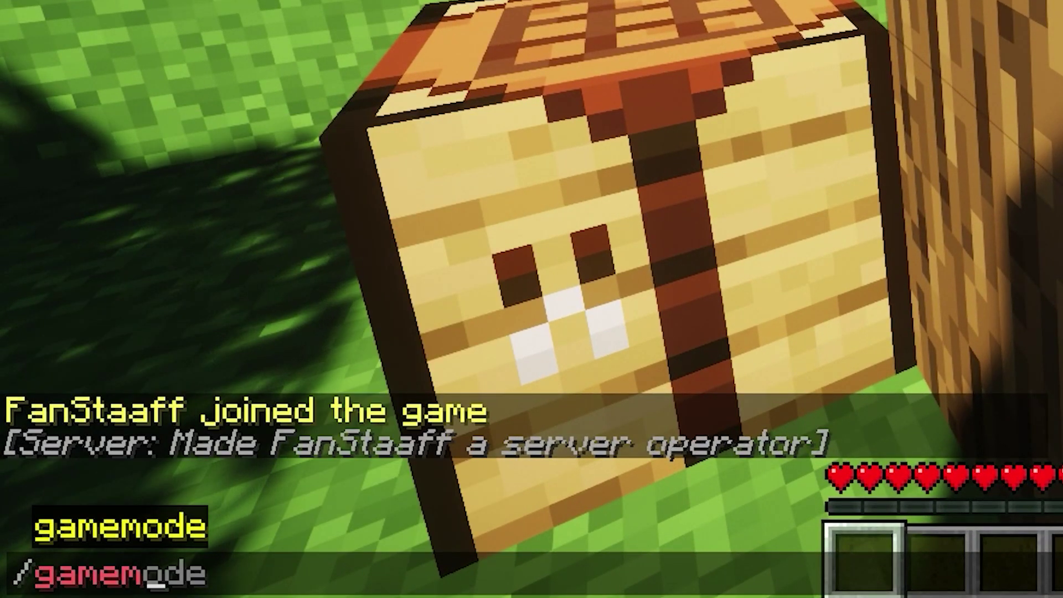
{"action": "type", "text": " creative"}
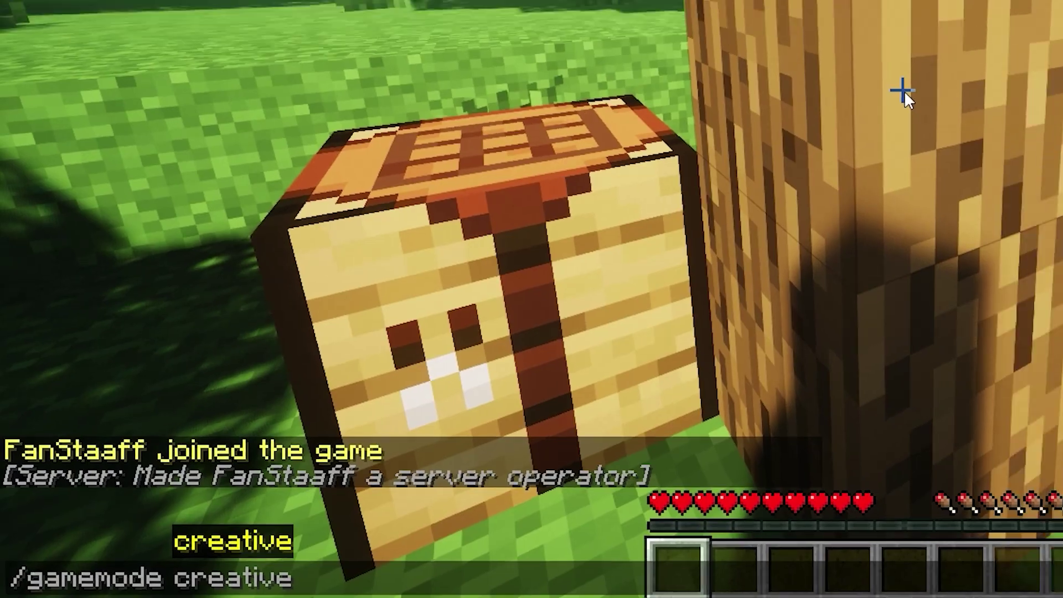
{"action": "key", "text": "Return"}
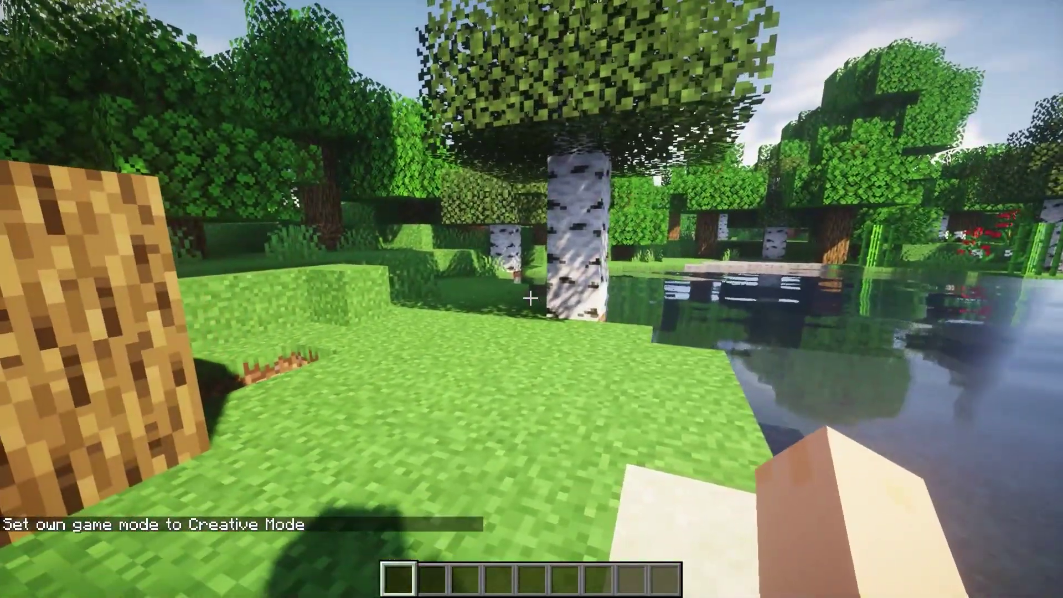
Walk around near the log and crafting table, then enter /hub in chat
{"action": "key", "text": "s"}
{"action": "key", "text": "w"}
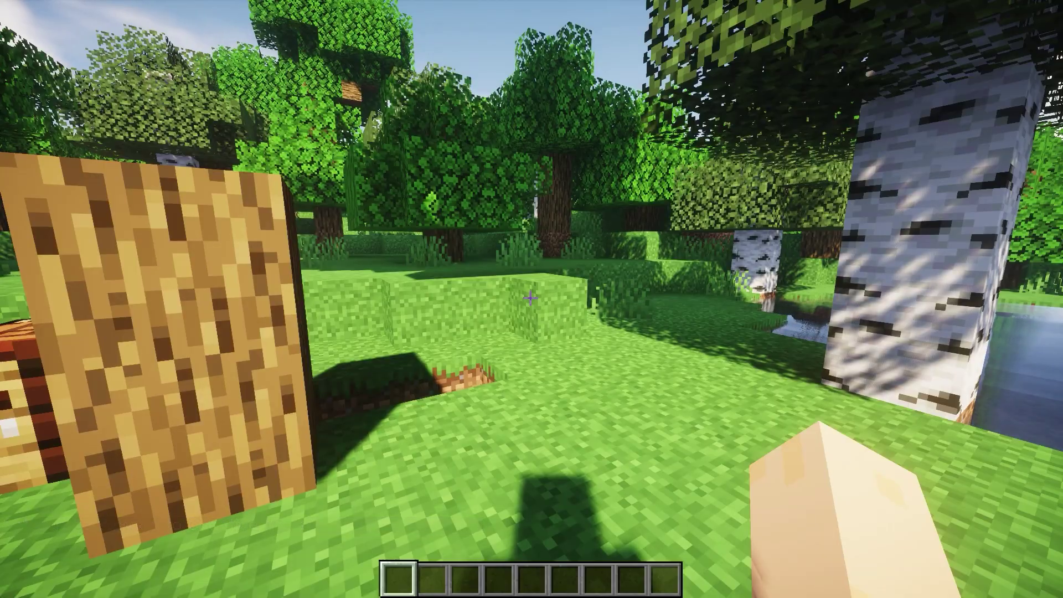
{"action": "key", "text": "w"}
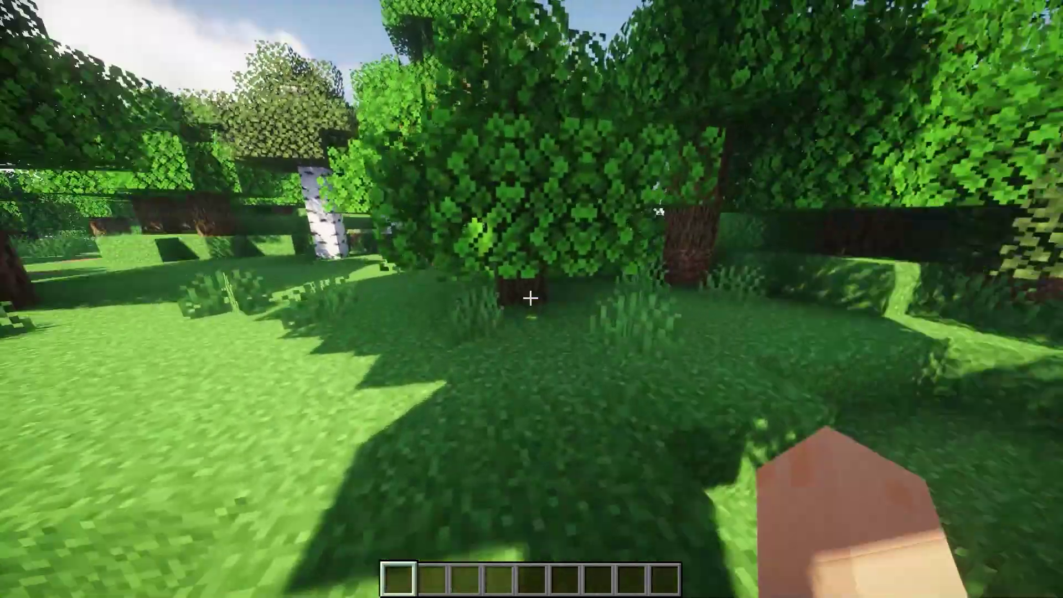
{"action": "type", "text": "/hub"}
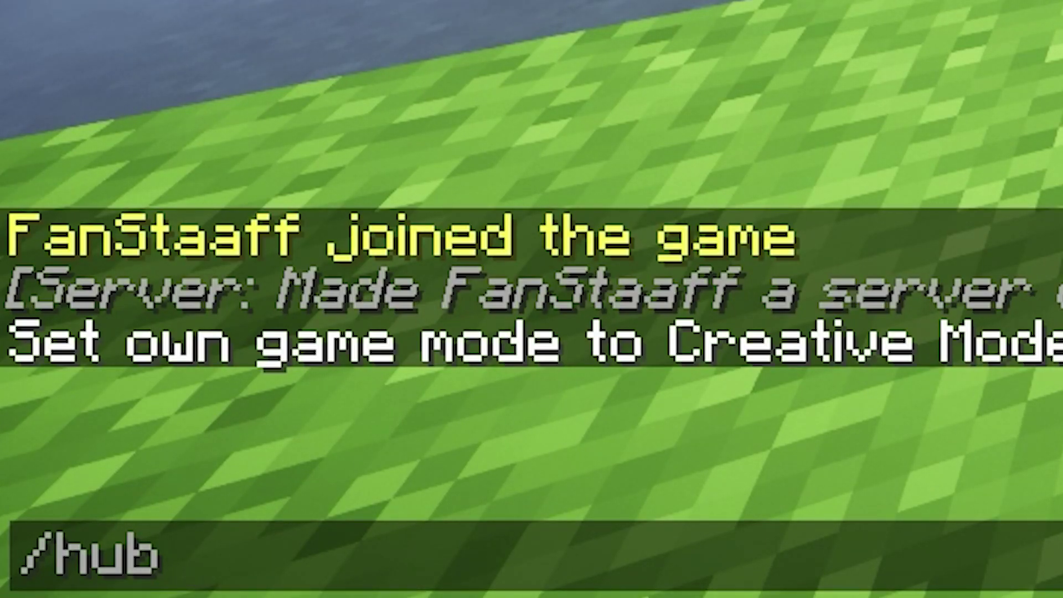
Go to the Minehut lobby and walk toward the statue of players
{"action": "key", "text": "Return"}
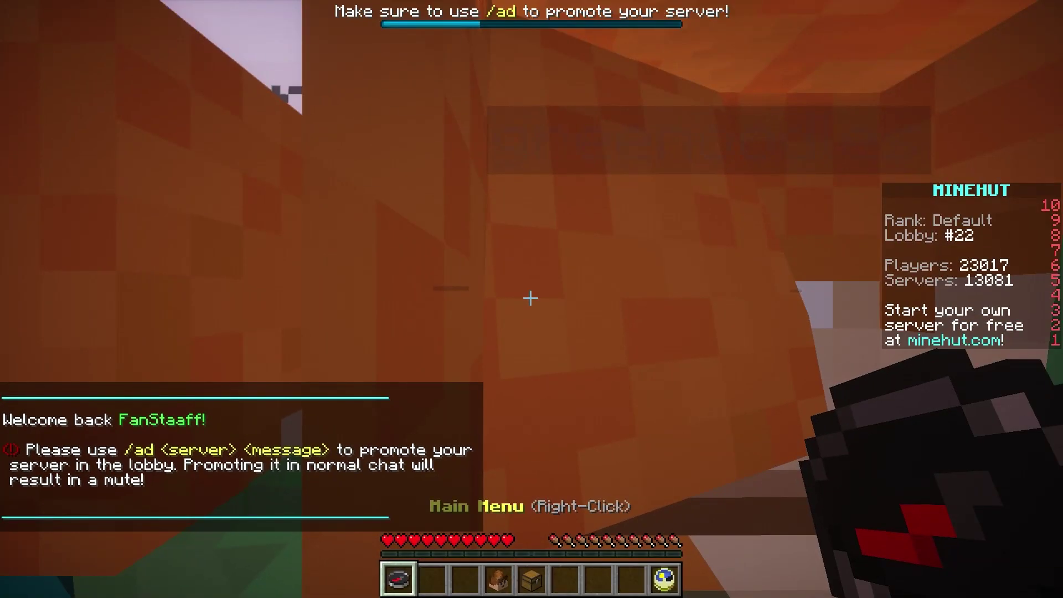
{"action": "key", "text": "3"}
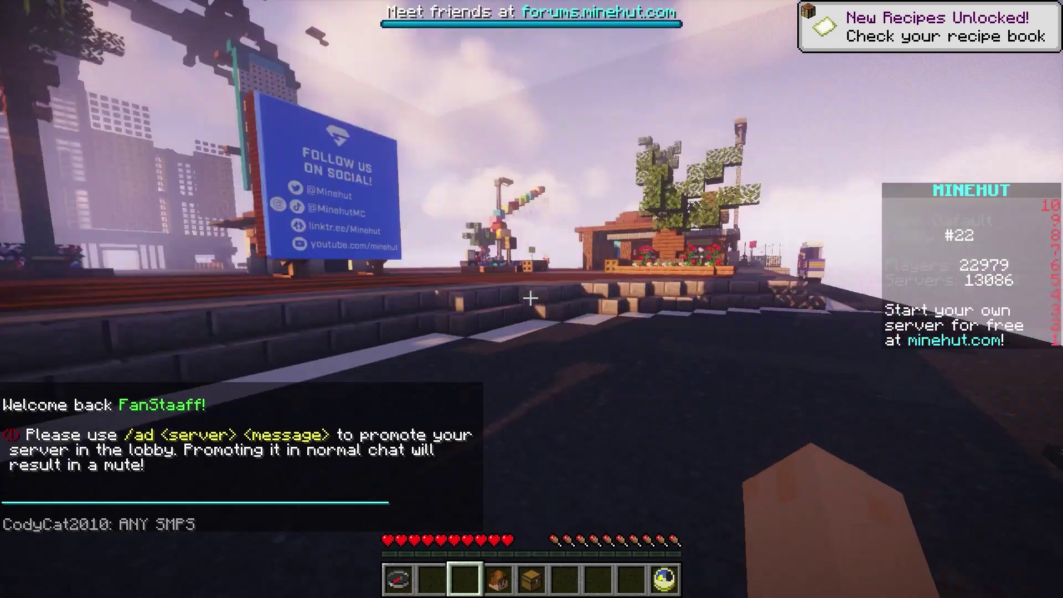
{"action": "key", "text": "w"}
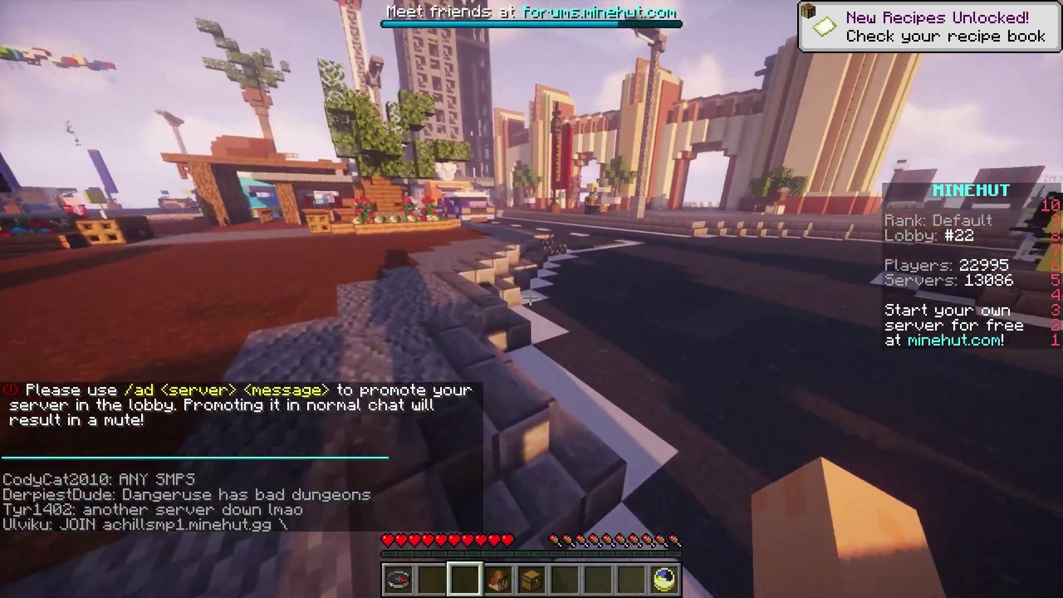
{"action": "key", "text": "w"}
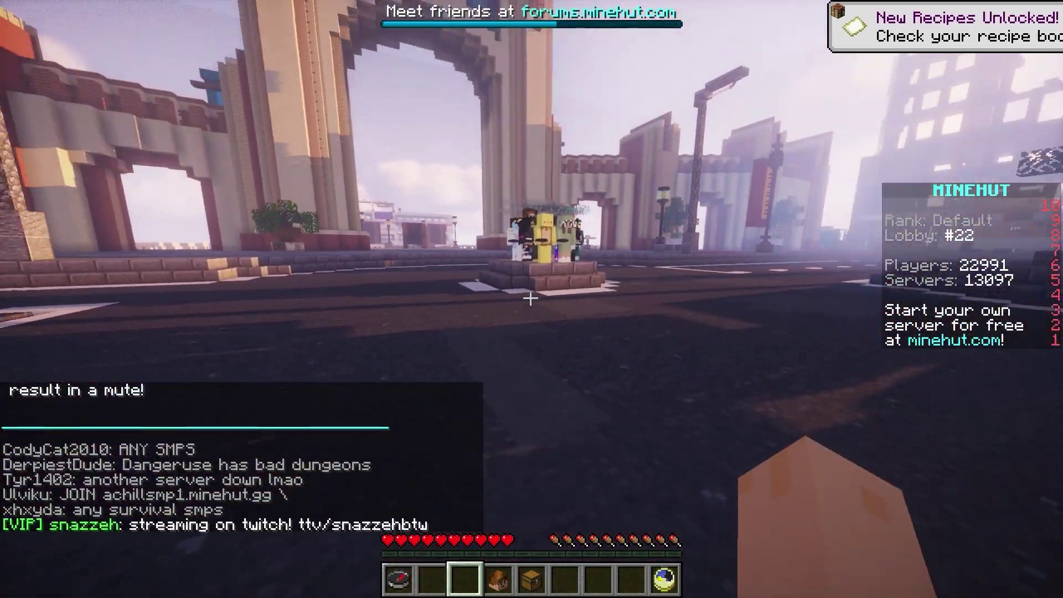
{"action": "key", "text": "w"}
Enter /join with your own server's name, Tab-completed, in chat
{"action": "key", "text": "t"}
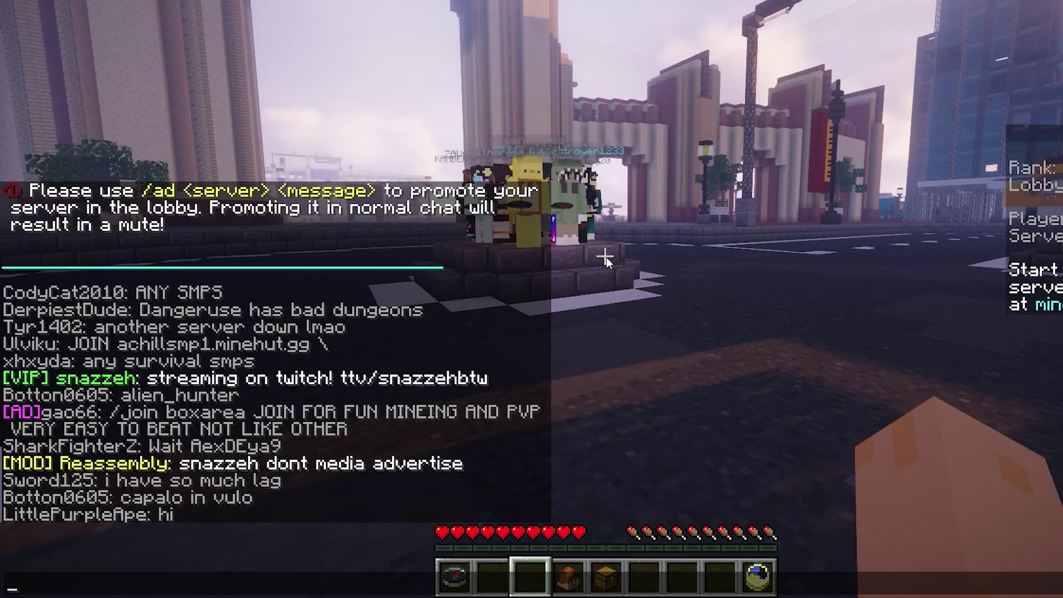
{"action": "type", "text": "/join "}
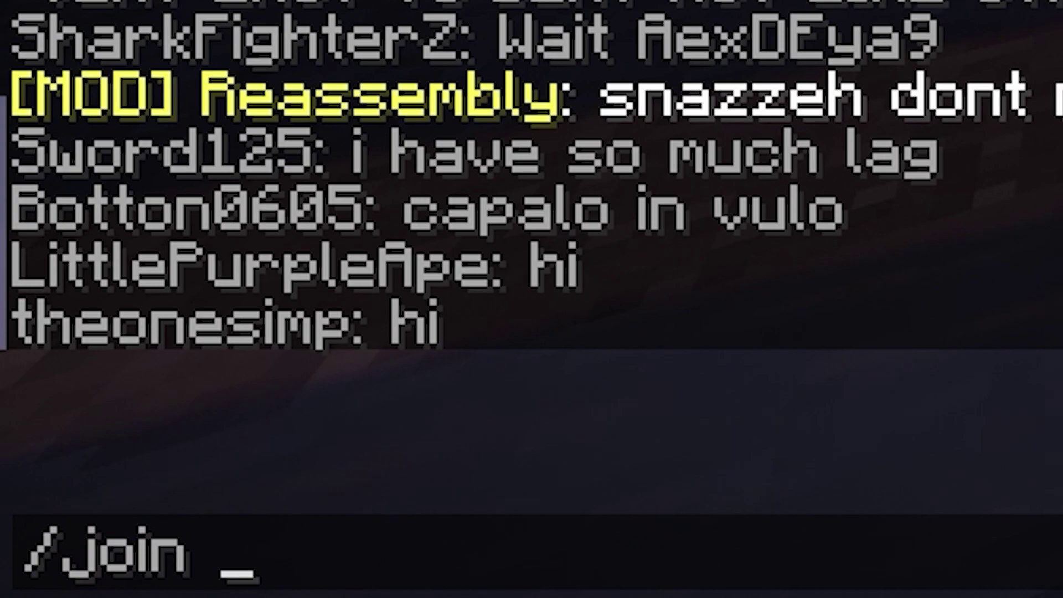
{"action": "type", "text": "Fans"}
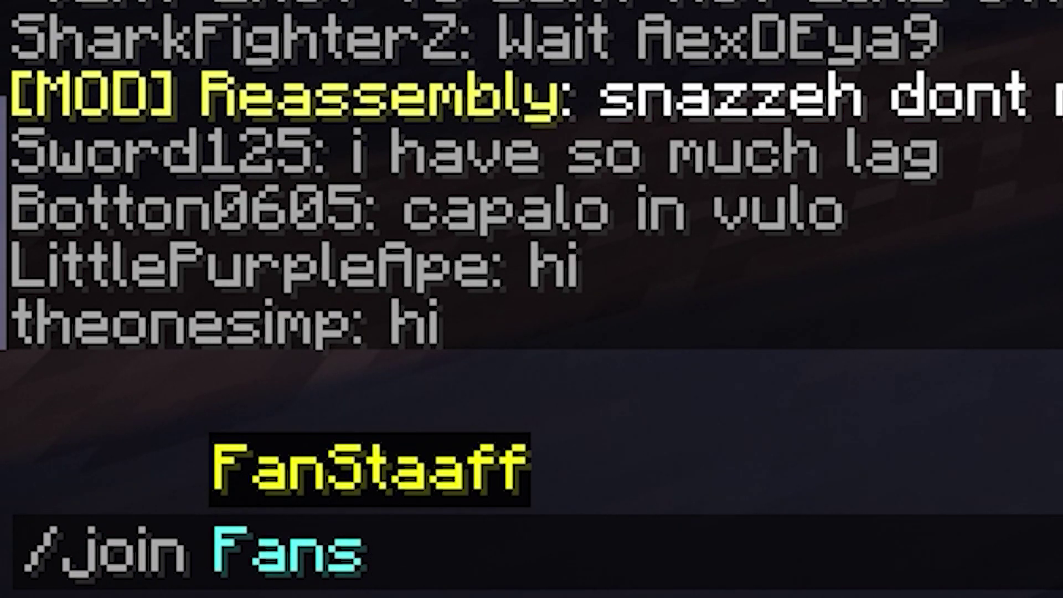
{"action": "key", "text": "Tab"}
Submit the /join command to travel back to your own server
{"action": "key", "text": "Return"}
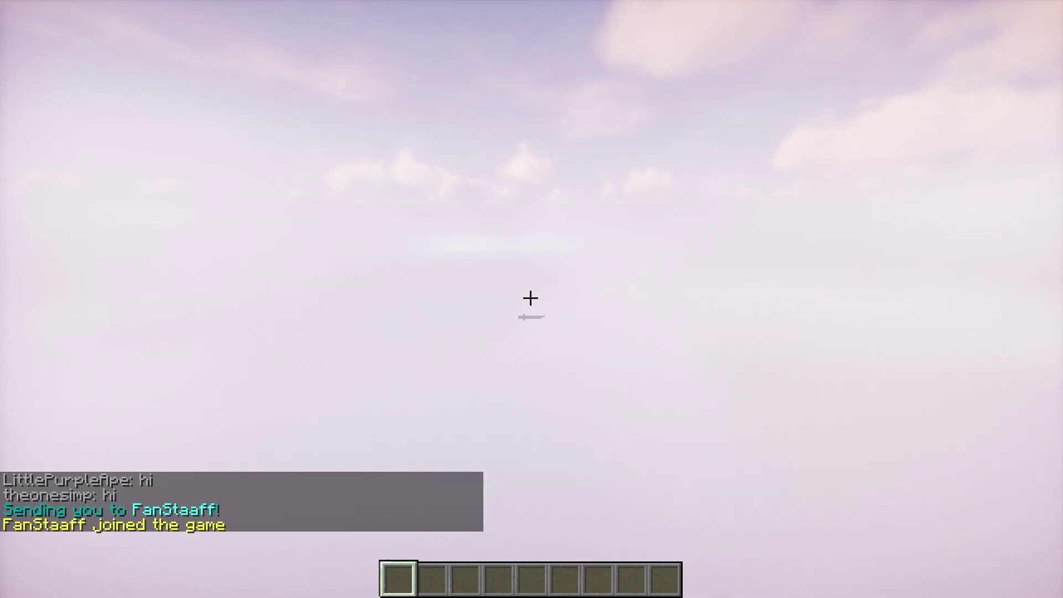